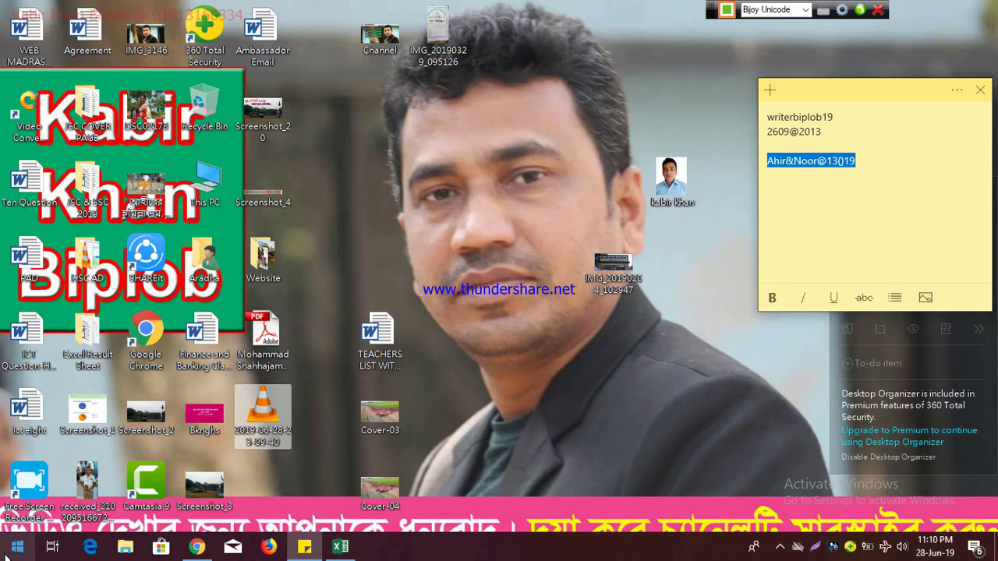
- Open the SSC test 2018 result workbook from the Excel Result Sheet folder on its Total Number System sheet
double_click(87, 343)
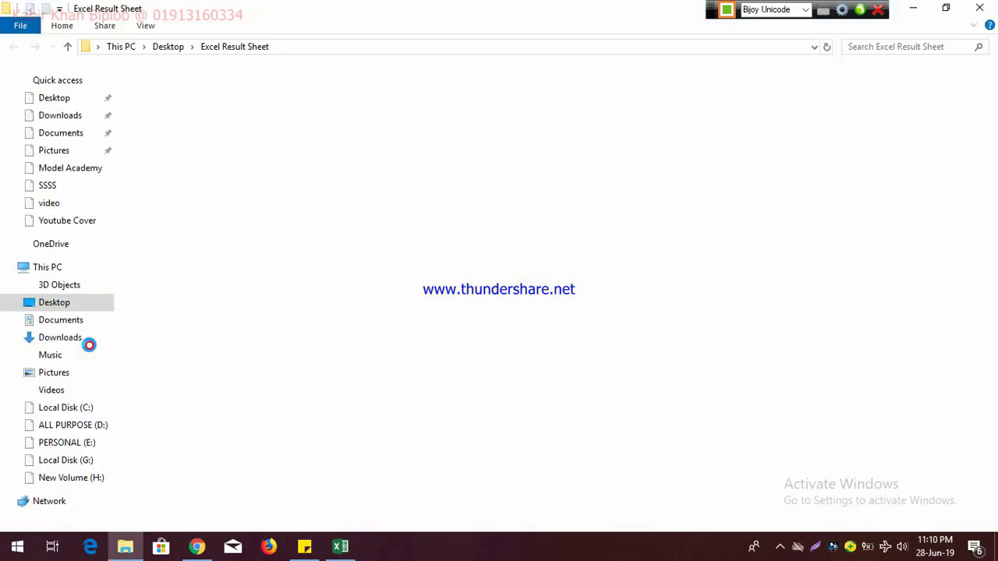
double_click(199, 123)
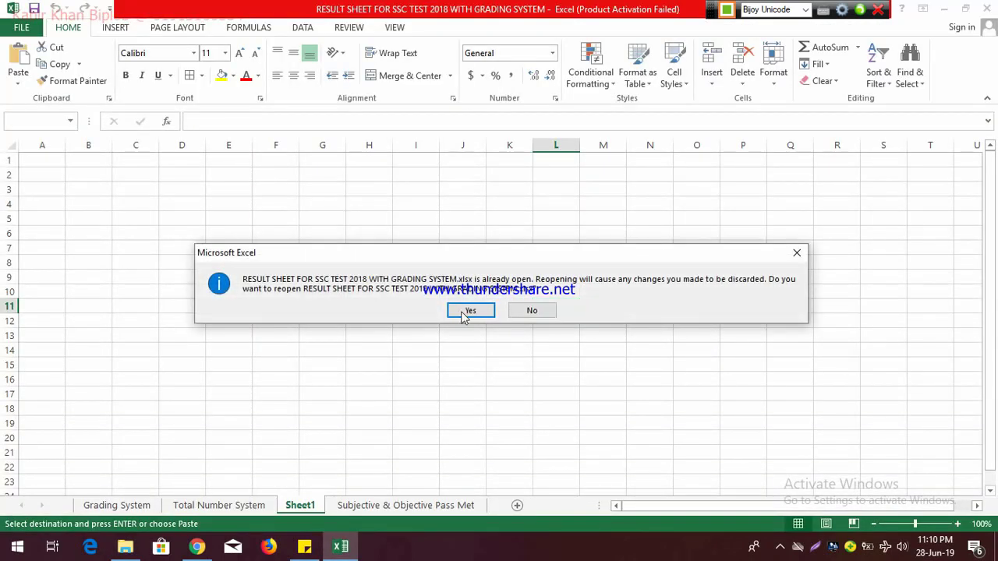
left_click(796, 253)
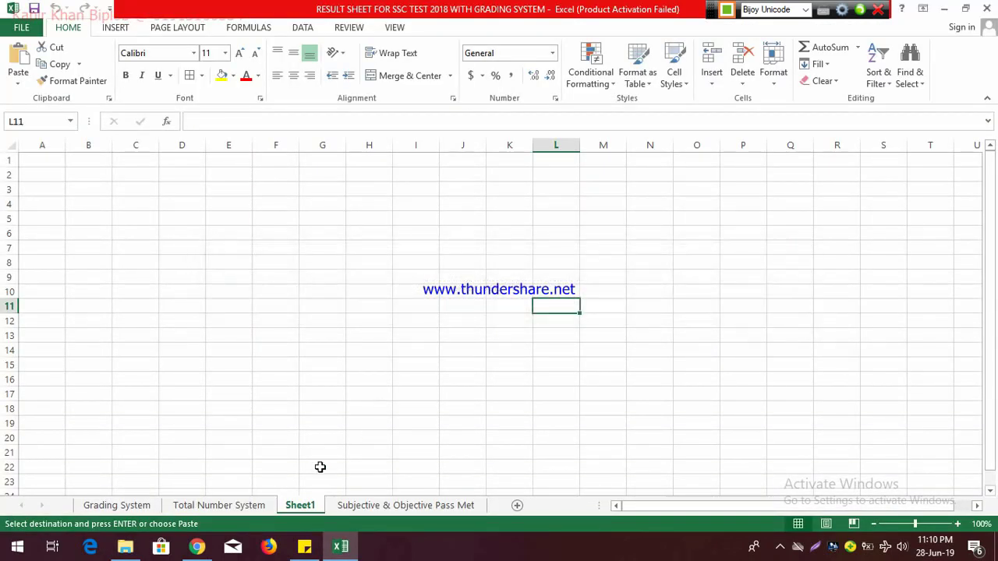
left_click(251, 507)
scroll(639, 343, "up", 6)
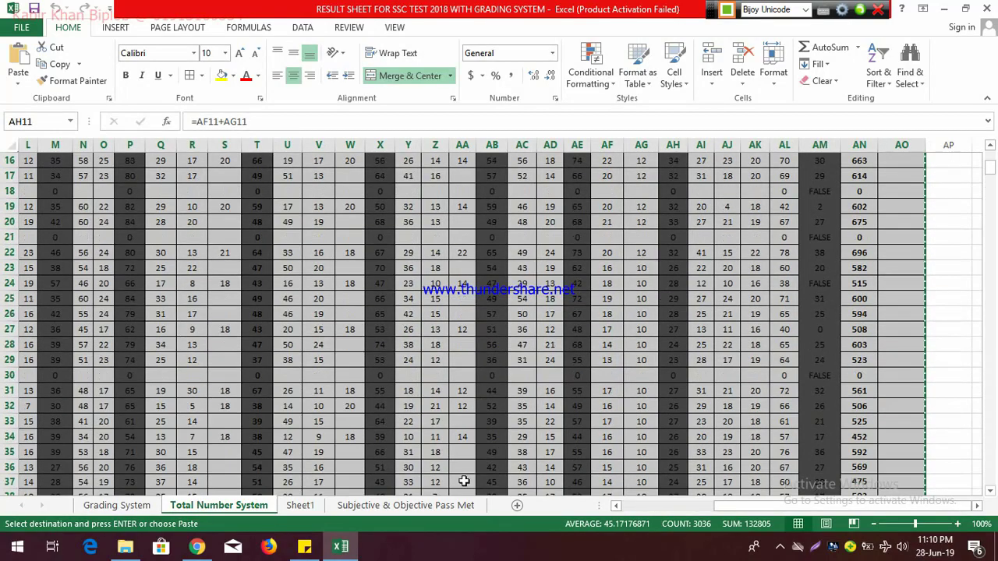
scroll(396, 395, "up", 1)
scroll(468, 363, "up", 4)
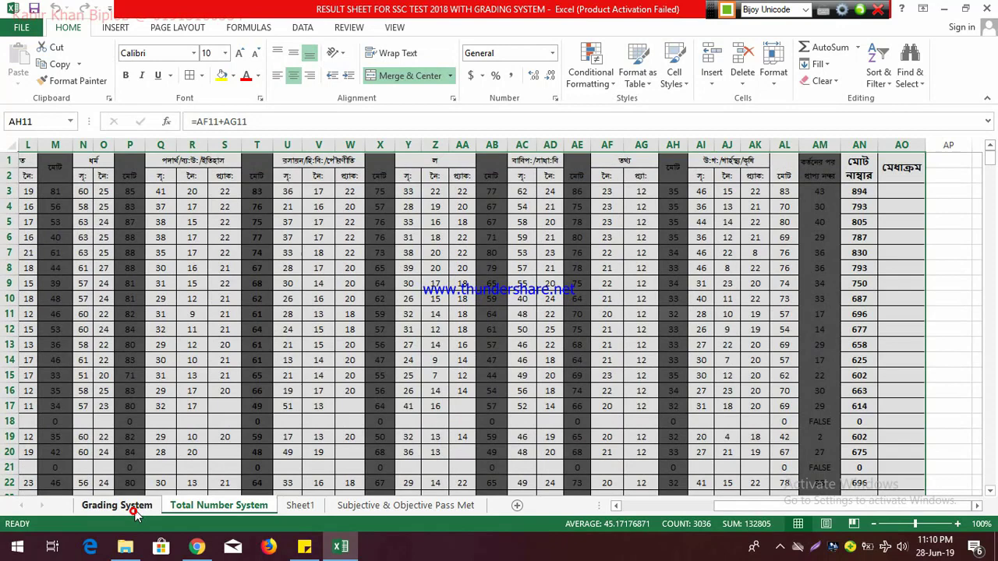
left_click(119, 505)
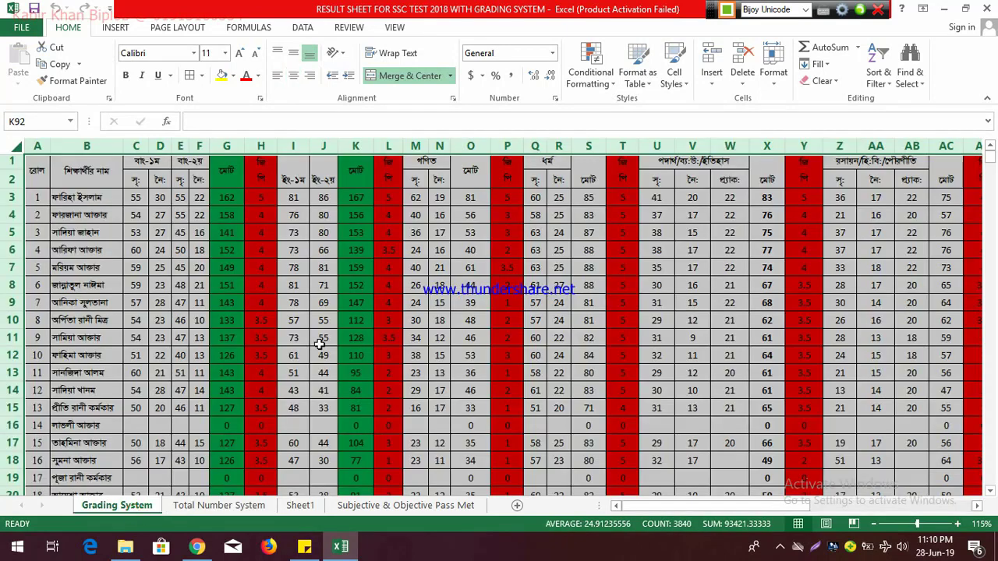
left_click_drag(630, 507, 825, 528)
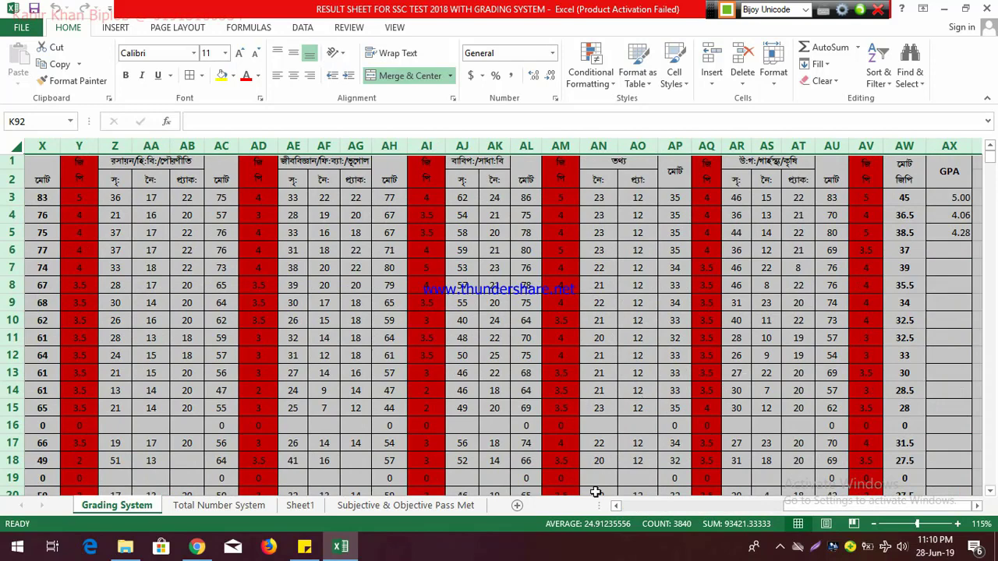
mouse_move(792, 507)
left_mouse_down()
mouse_move(744, 524)
mouse_move(686, 524)
left_mouse_up()
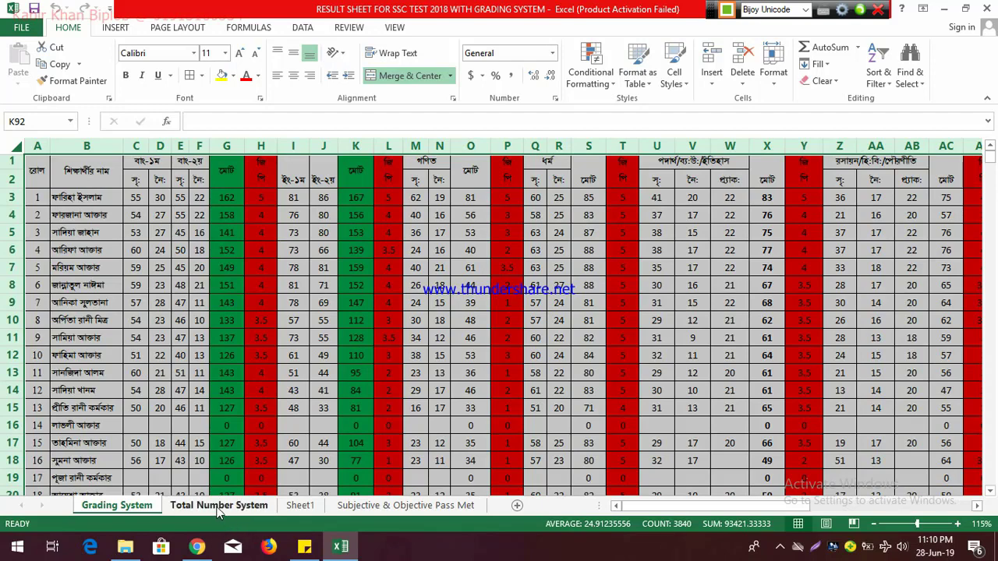
left_click(219, 508)
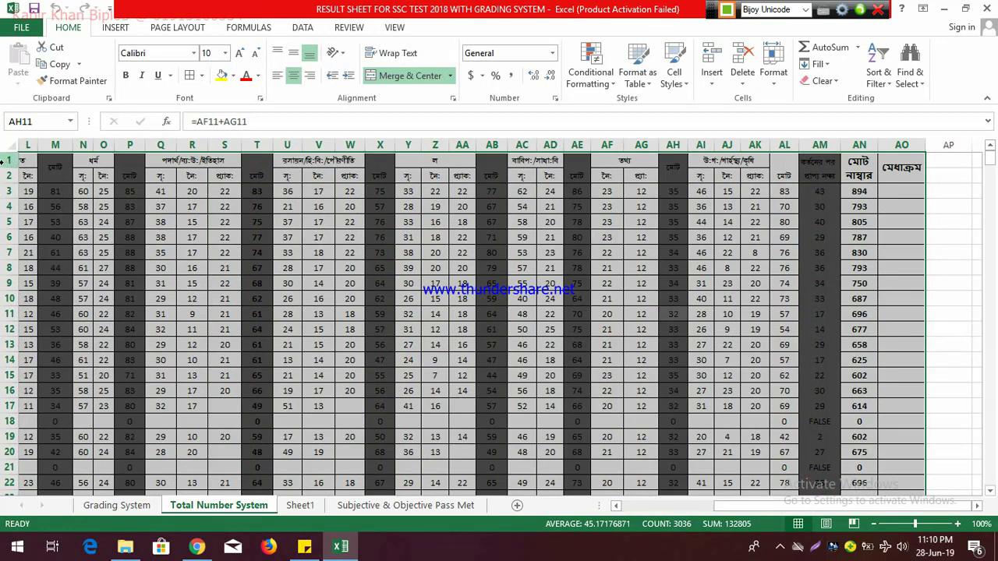
- Hide header rows 1 and 2 so the student data begins at row 3
left_click(7, 160)
left_click(6, 160)
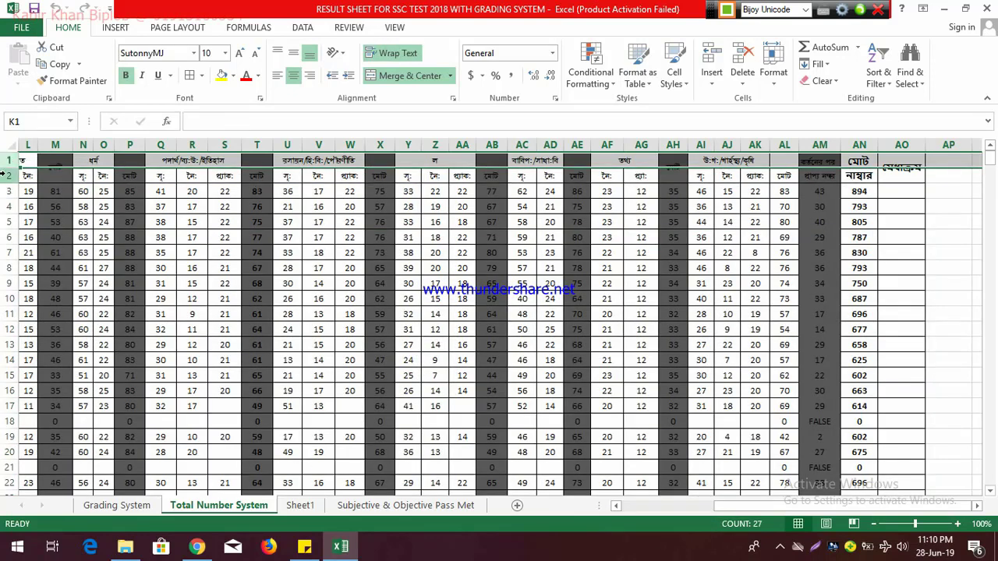
left_click(4, 176, "shift")
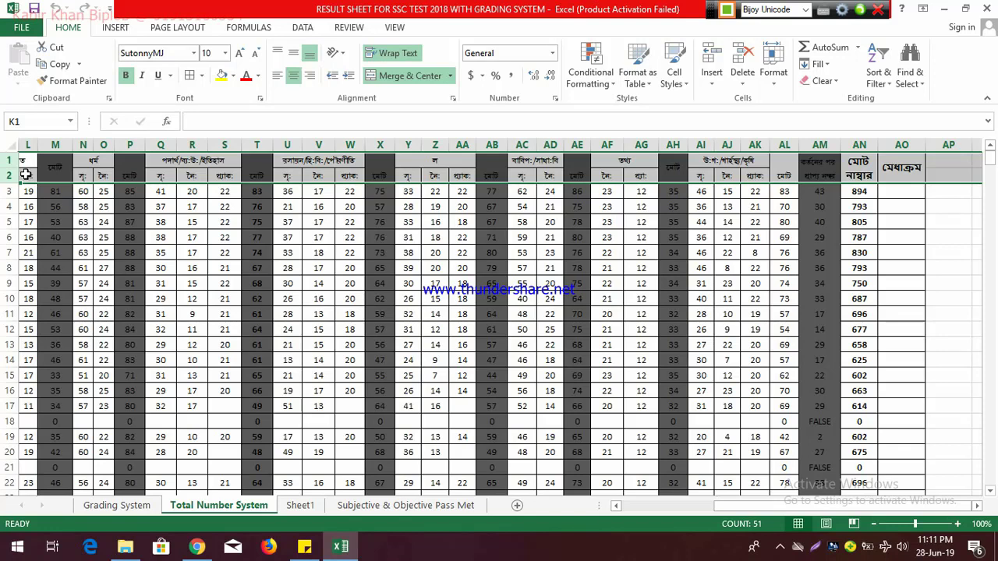
scroll(26, 175, "left", 1)
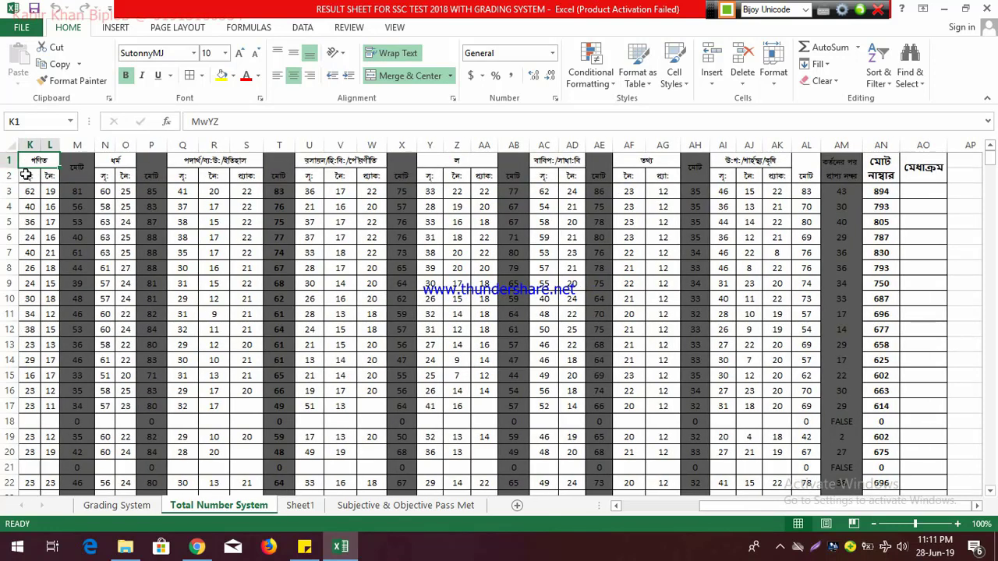
left_click_drag(9, 179, 9, 169)
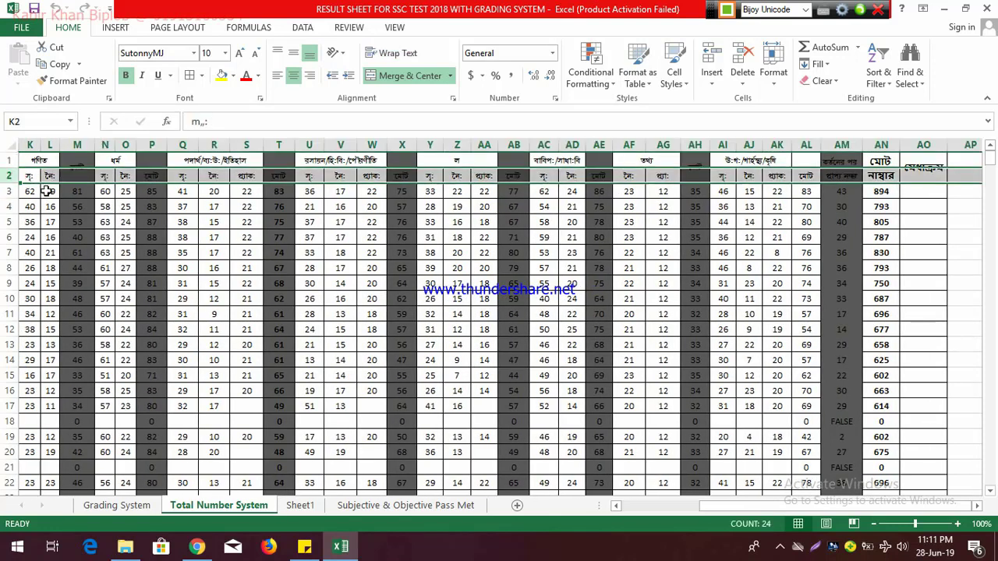
left_click(48, 191)
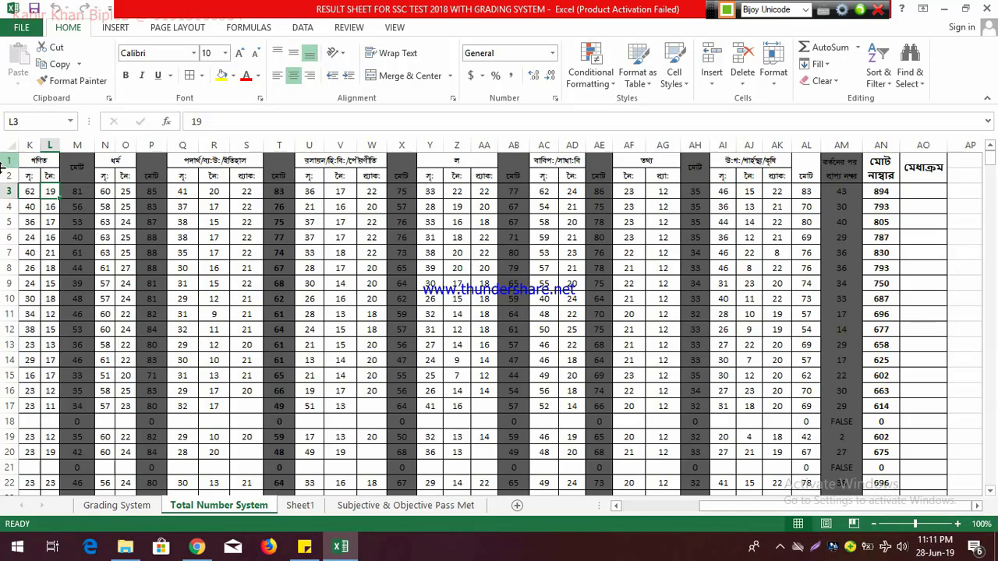
left_click_drag(7, 161, 5, 173)
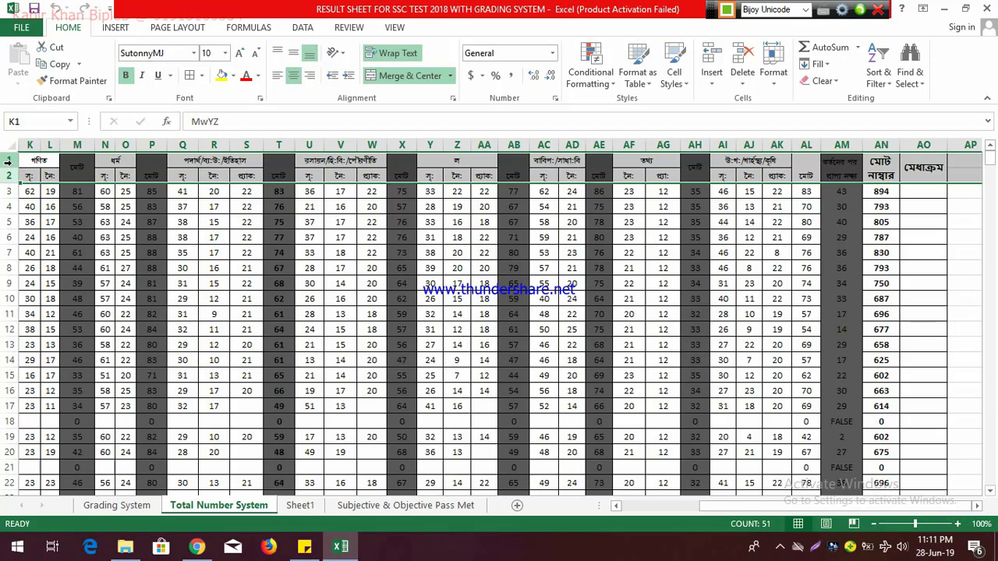
right_click(7, 160)
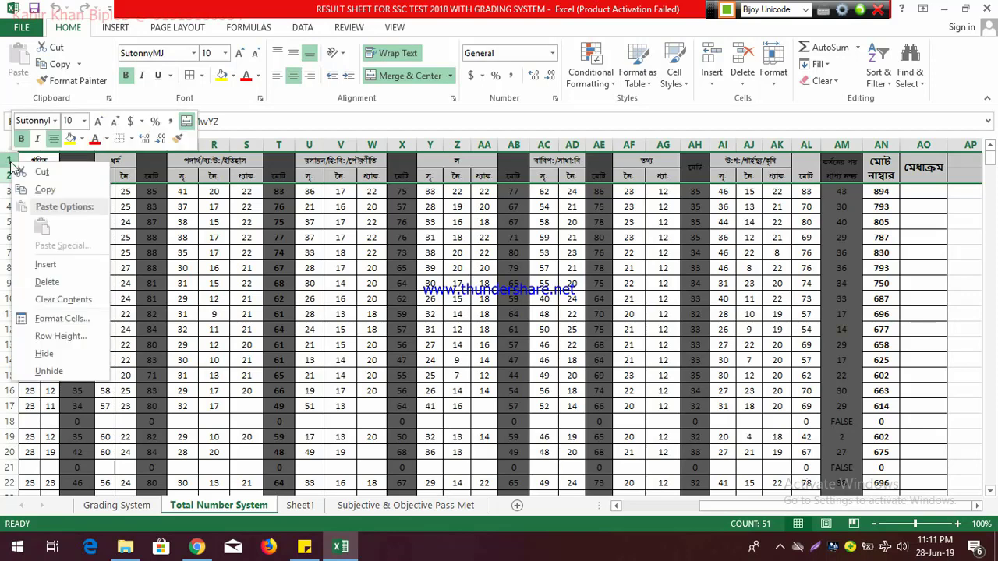
left_click(45, 355)
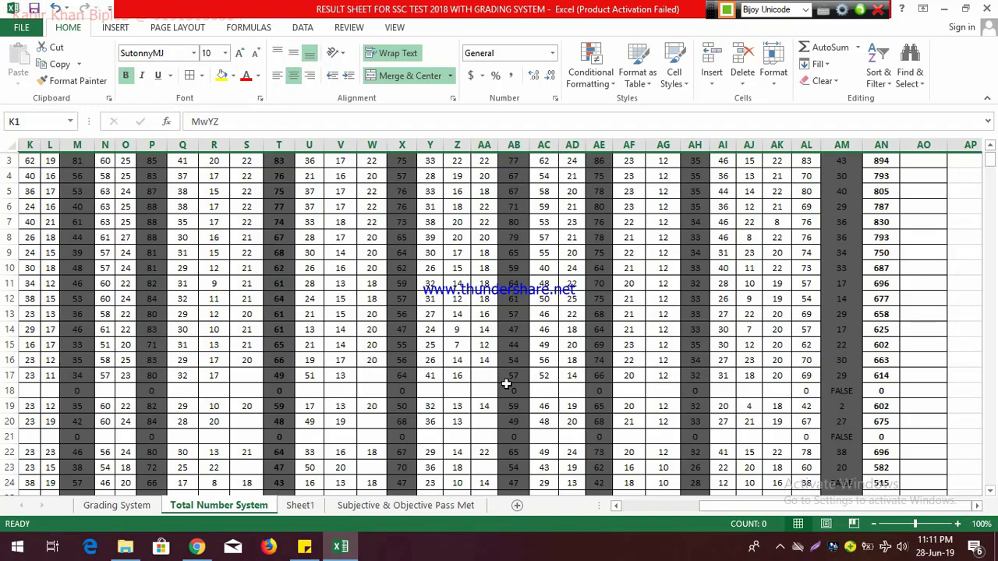
- Select the student data block starting from cell A3 with Ctrl+A
left_click_drag(708, 507, 622, 507)
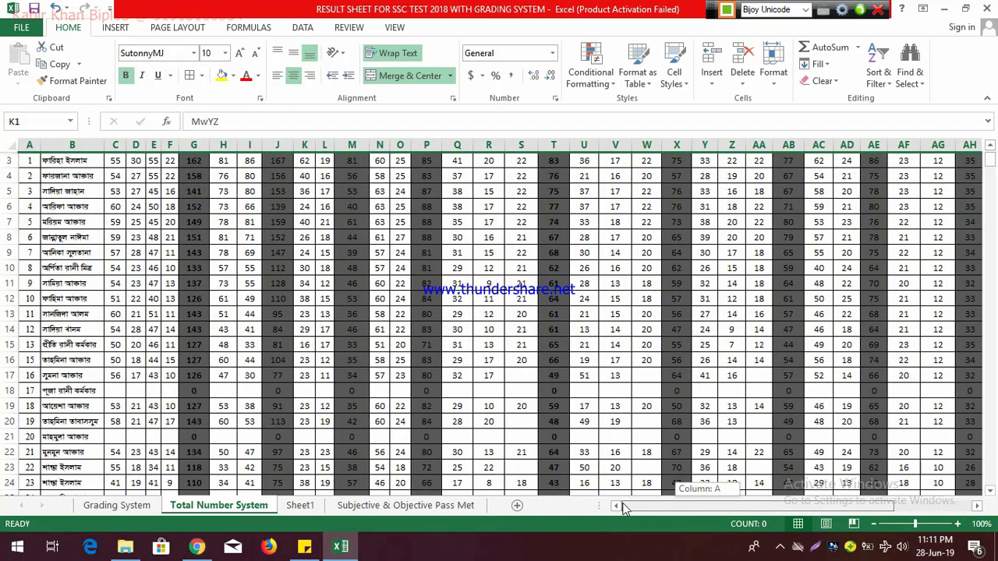
left_click(28, 160)
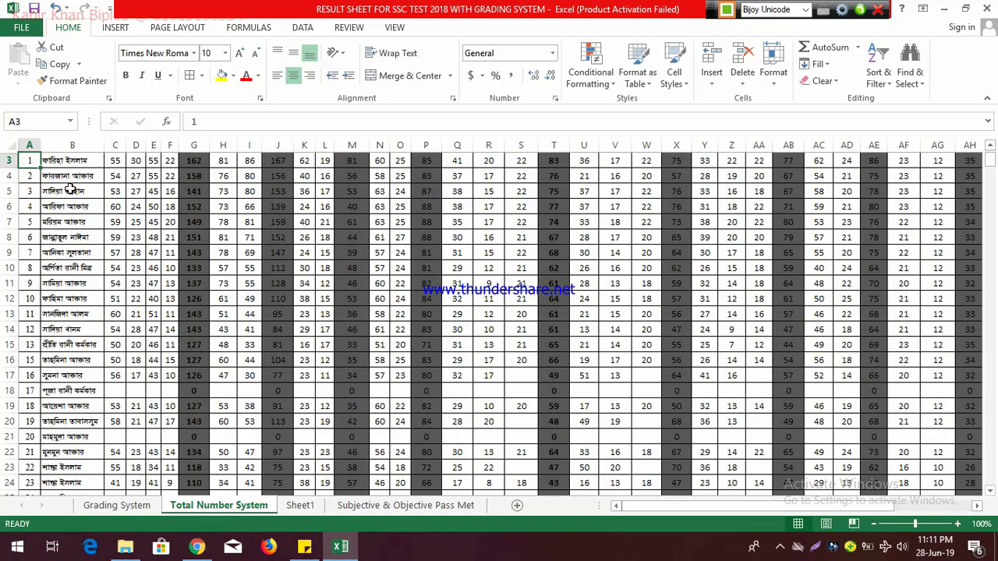
key("ctrl+a")
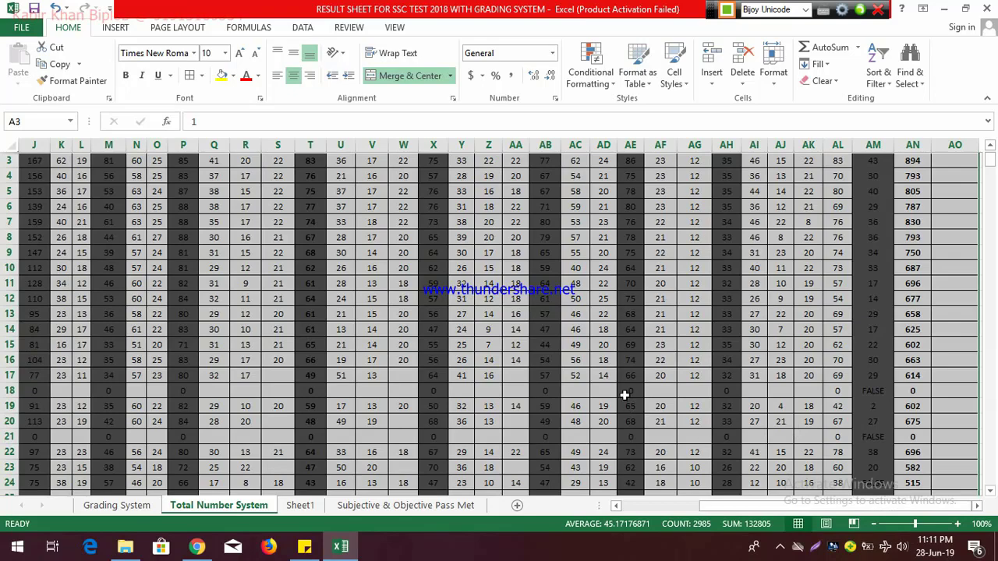
scroll(626, 395, "down", 6)
left_click_drag(725, 507, 651, 507)
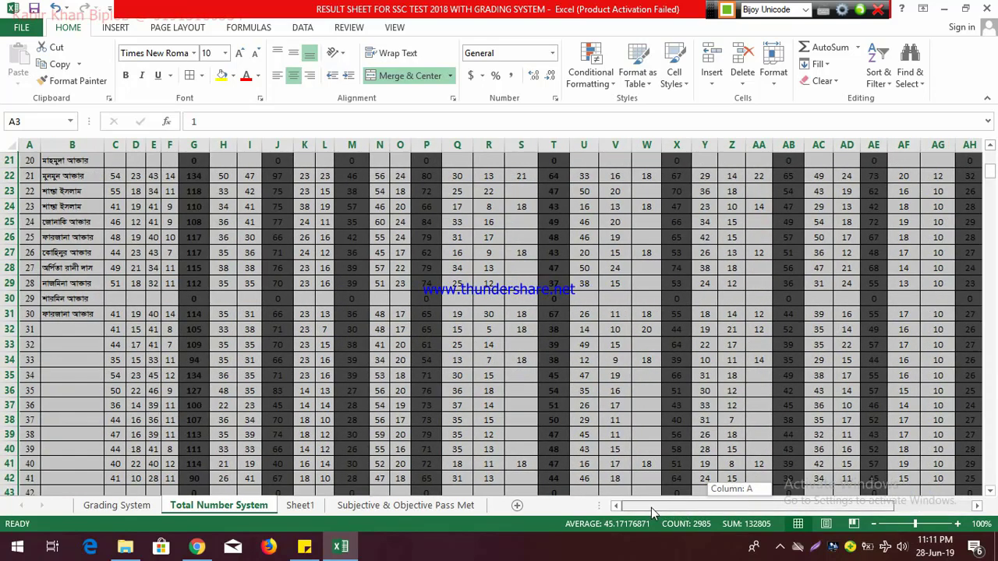
scroll(59, 240, "up", 3)
scroll(56, 230, "up", 2)
scroll(55, 217, "up", 1)
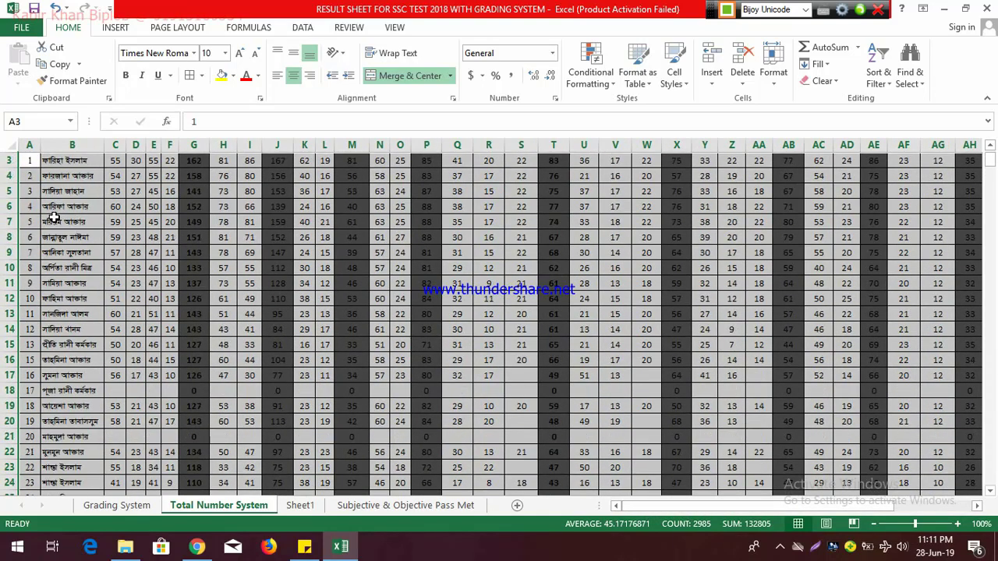
left_click(47, 191)
left_click(30, 163)
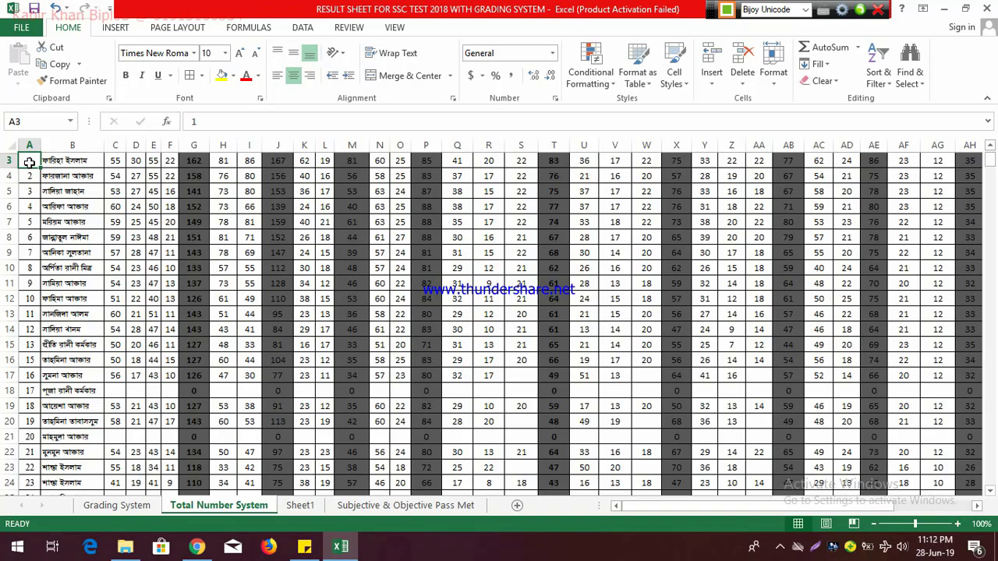
key("ctrl+a")
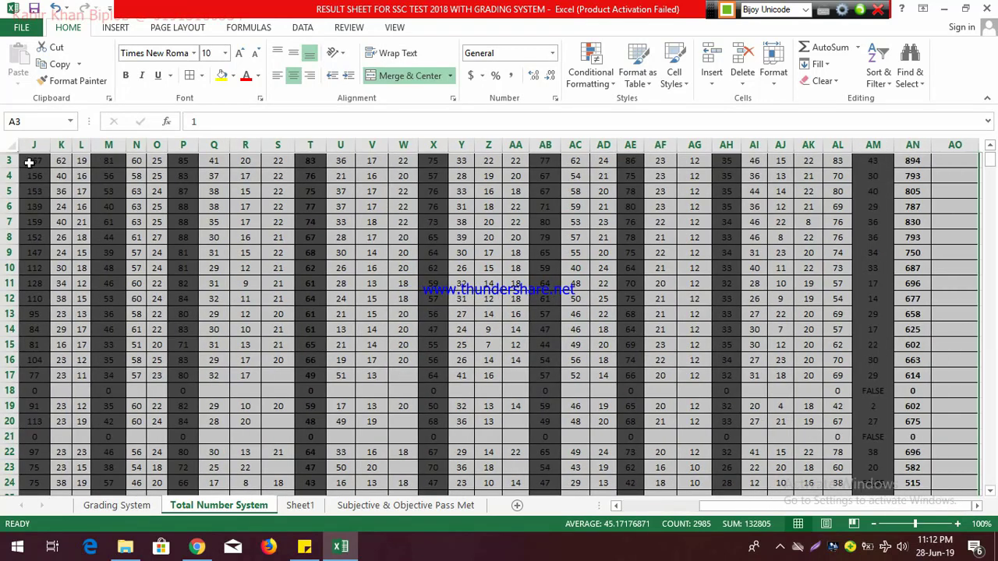
- Select the marks table A3:AN90 and copy it
left_click(688, 509)
mouse_move(28, 162)
left_mouse_down()
mouse_move(215, 248)
mouse_move(979, 530)
left_mouse_up()
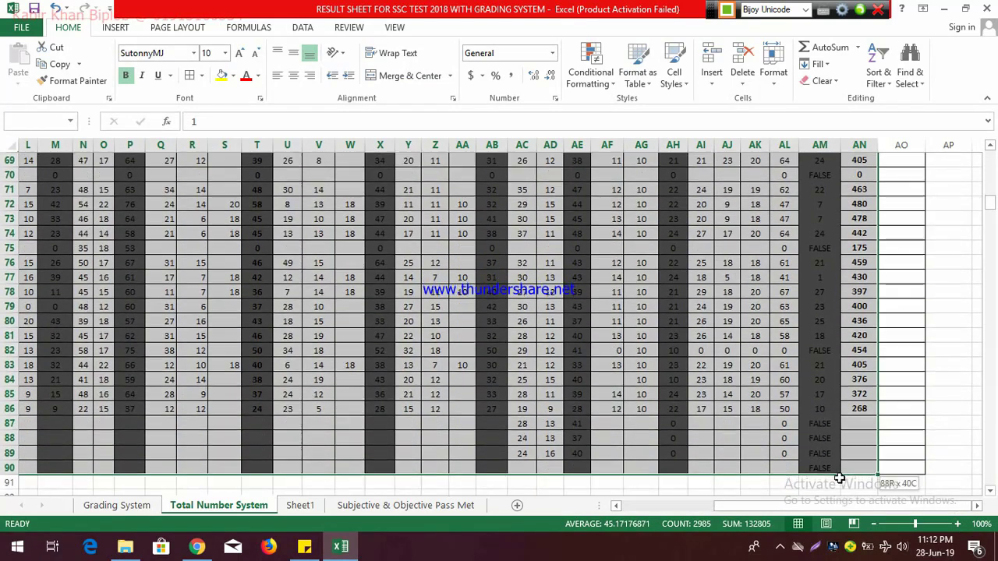
mouse_move(979, 529)
left_mouse_down()
mouse_move(850, 439)
mouse_move(865, 466)
left_mouse_up()
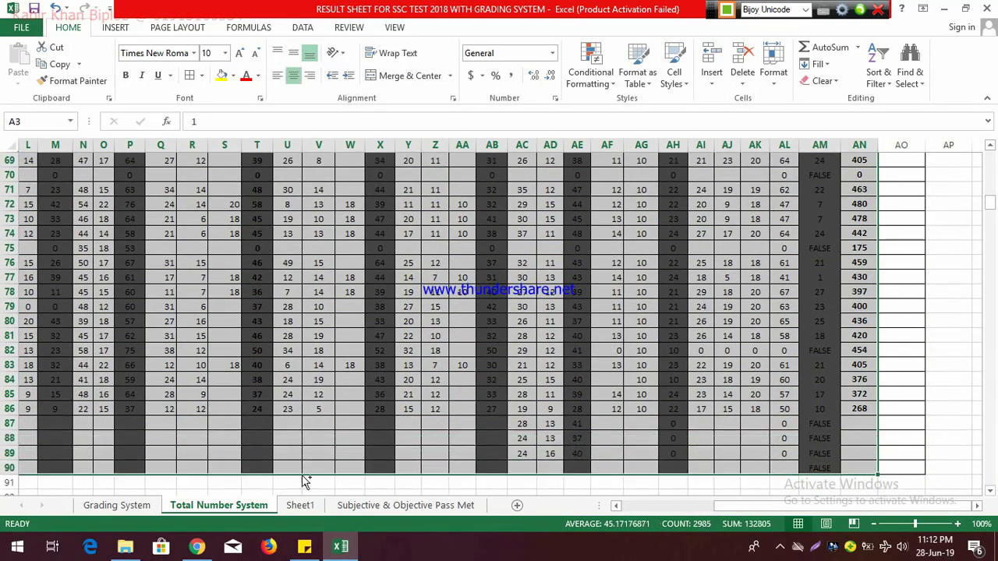
key("ctrl+q")
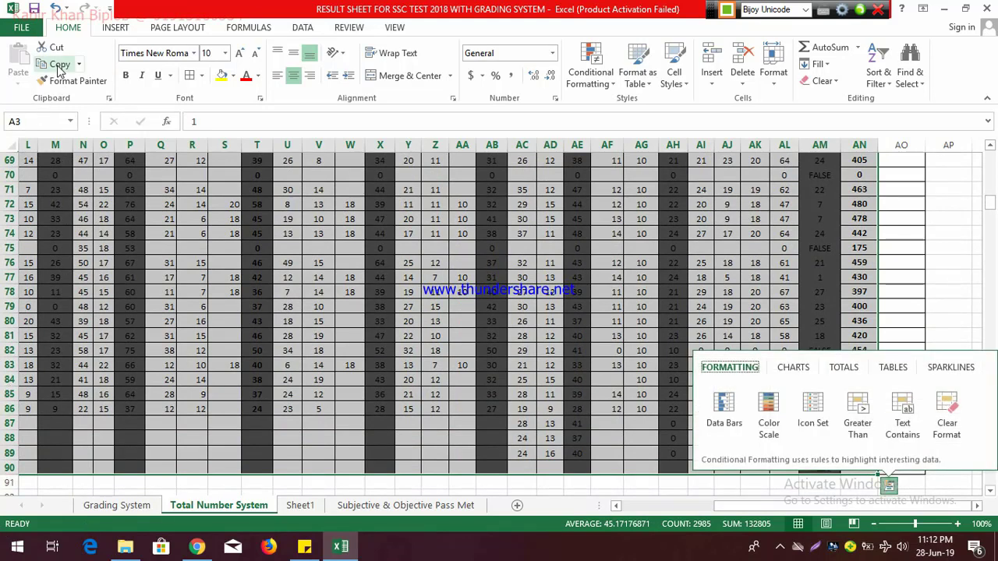
left_click(58, 64)
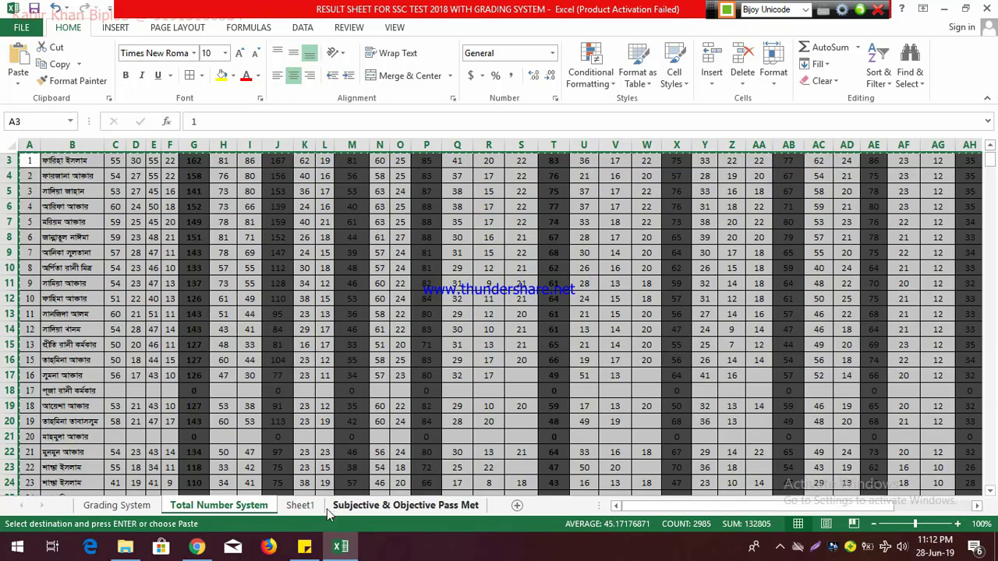
- Add a new Sheet2 and paste the copied result table starting at cell A1
left_click(516, 506)
left_click(212, 295)
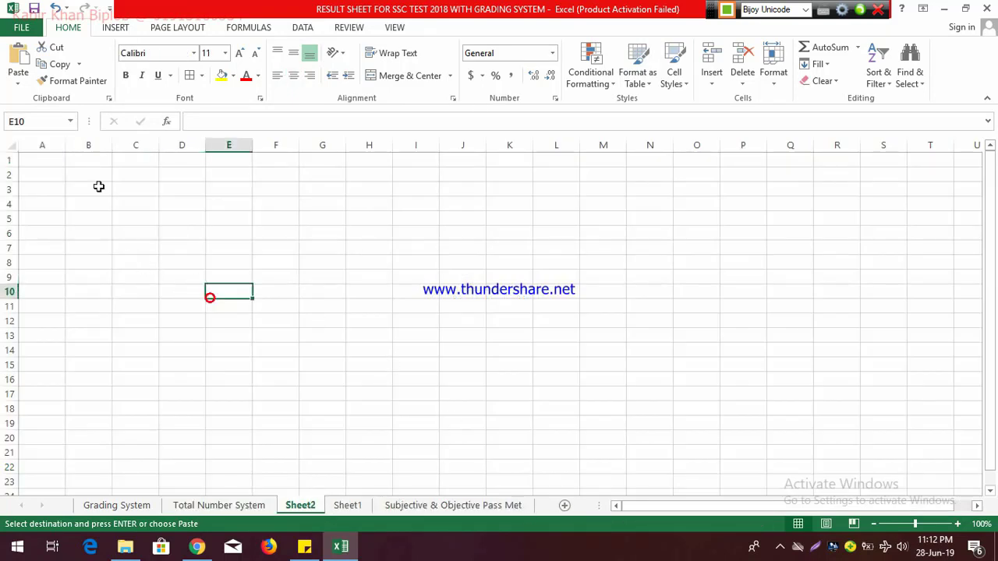
left_click(42, 161)
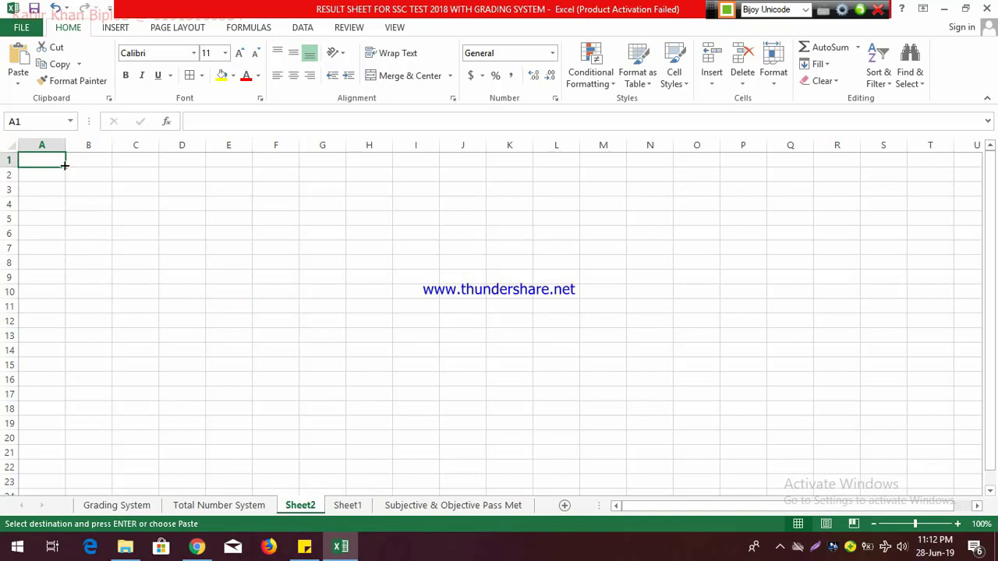
left_click(81, 253)
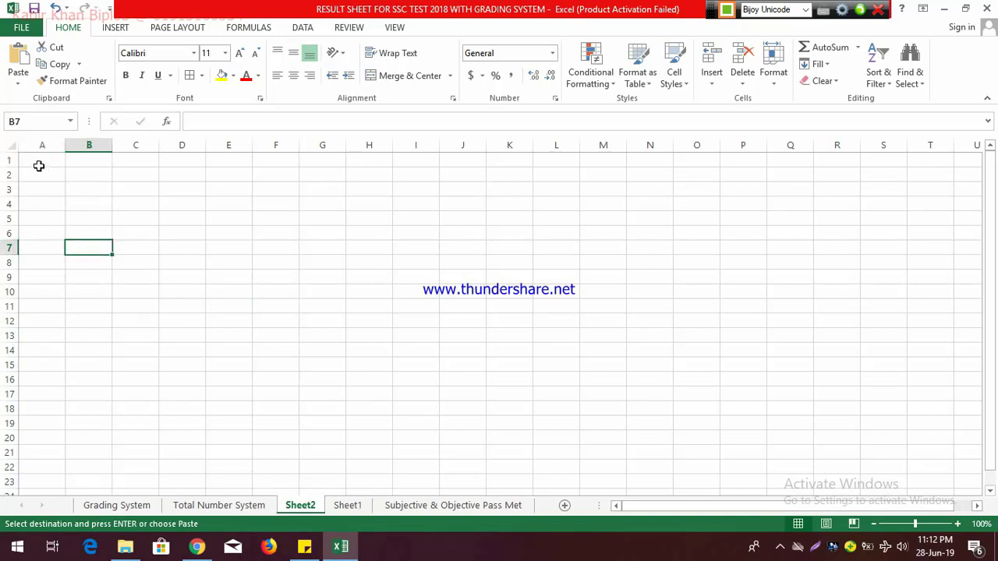
left_click(39, 164)
left_click(20, 66)
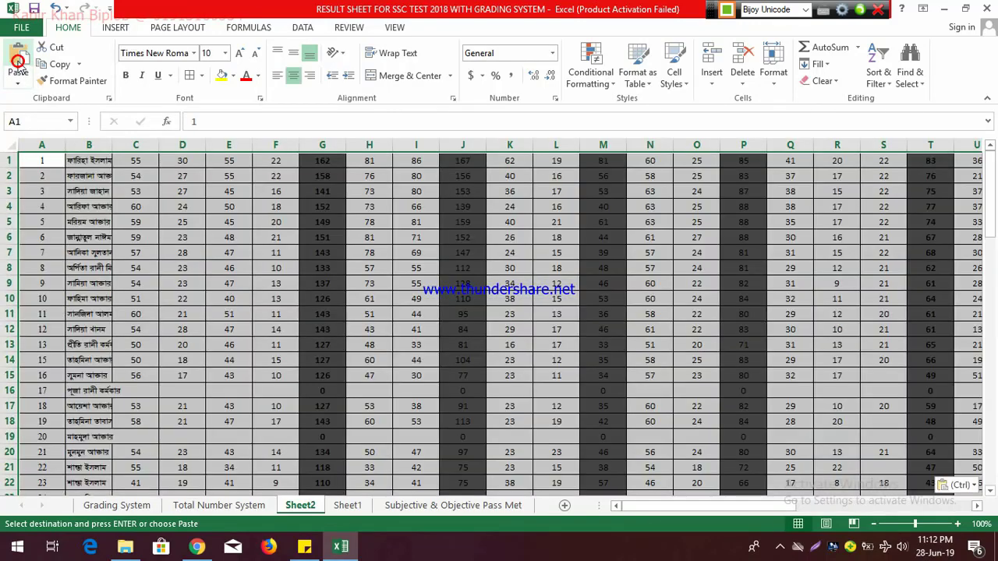
- Select the total marks column range AN1:AN84
left_click_drag(661, 506, 702, 507)
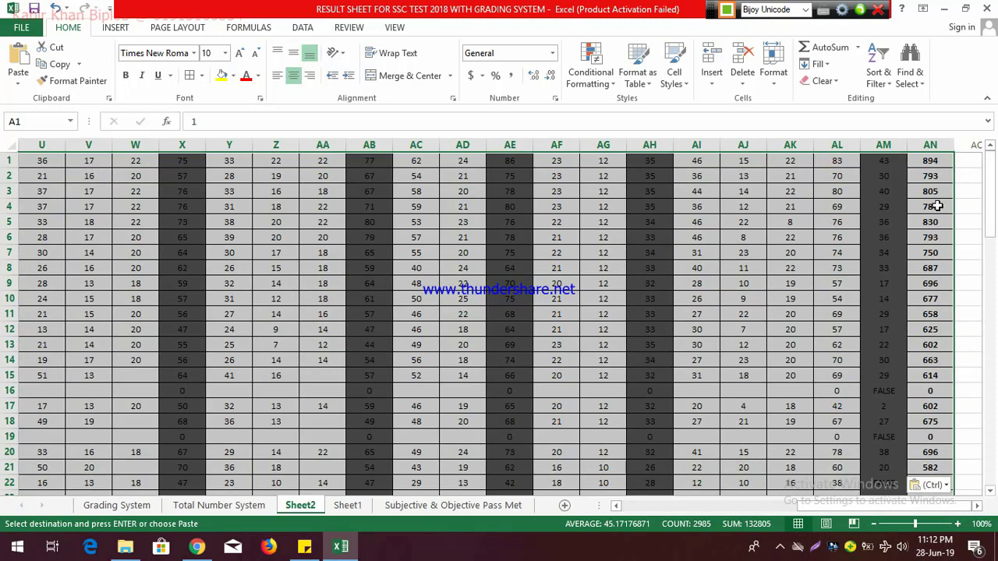
left_click(932, 160)
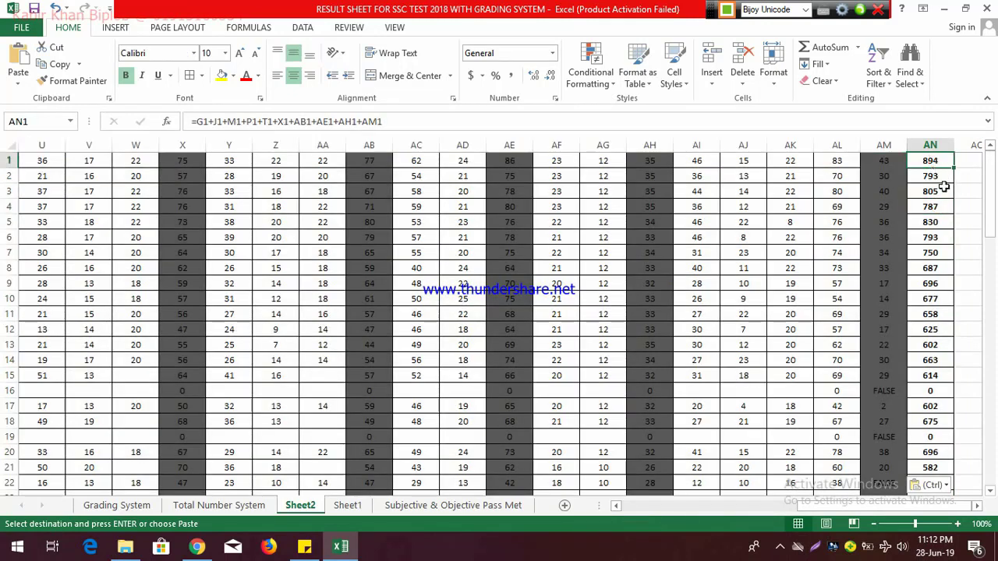
left_click(936, 206)
left_click(935, 163)
key("shift+Down")
key("shift+Down")
key("shift+Down")
key("shift+Down")
key("shift+Down")
key("shift+Down")
key("shift+Down")
key("shift+Down")
key("shift+Down")
key("shift+Down")
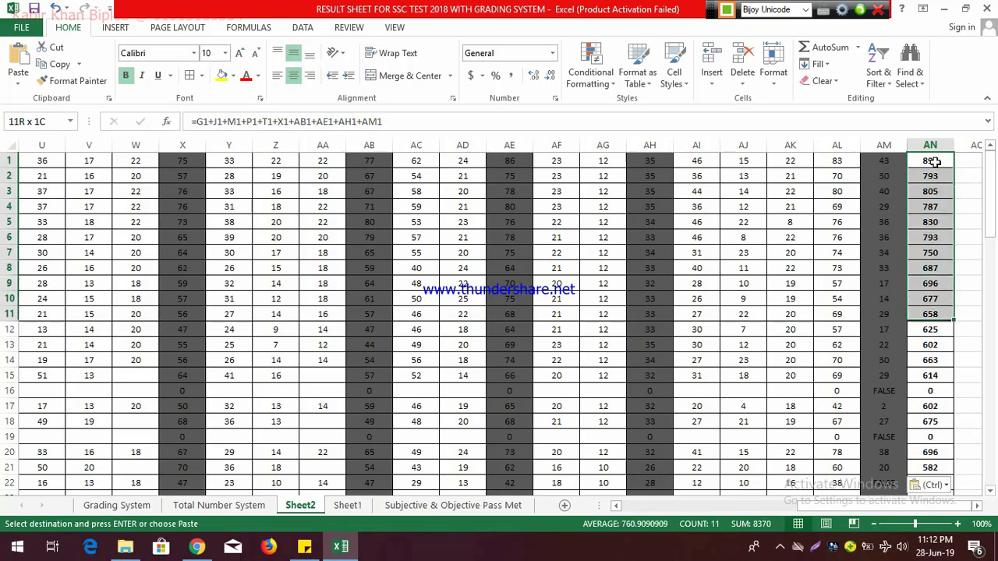
key("shift+Down")
key("shift+Down")
key("shift+Down")
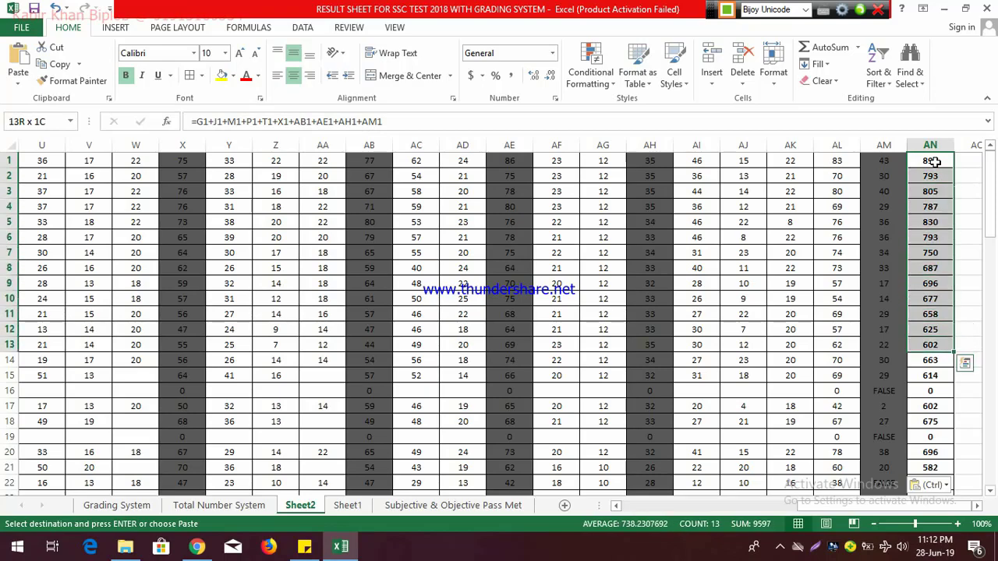
key("shift+Down")
key("shift+Down")
key("shift+Down")
key("shift+Down")
key("shift+Down")
key("shift+Down")
key("shift+Down")
key("shift+Down")
key("shift+Down")
key("shift+Down")
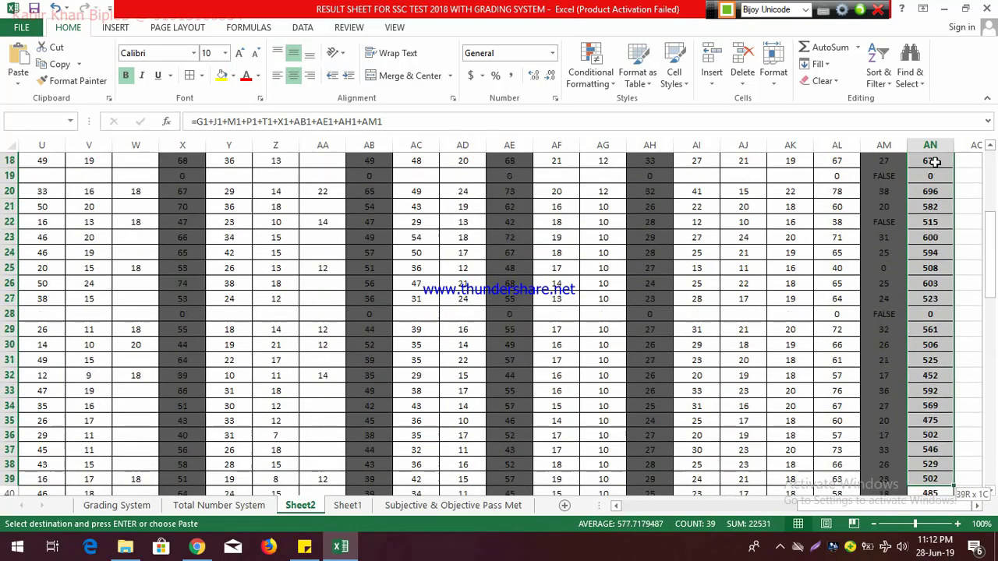
key("shift+Down")
key("shift+Down")
key("shift+Down")
key("shift+Down")
key("shift+Down")
key("shift+Down")
key("shift+Down")
key("shift+Down")
key("shift+Down")
key("shift+Down")
key("shift+Down")
key("shift+Down")
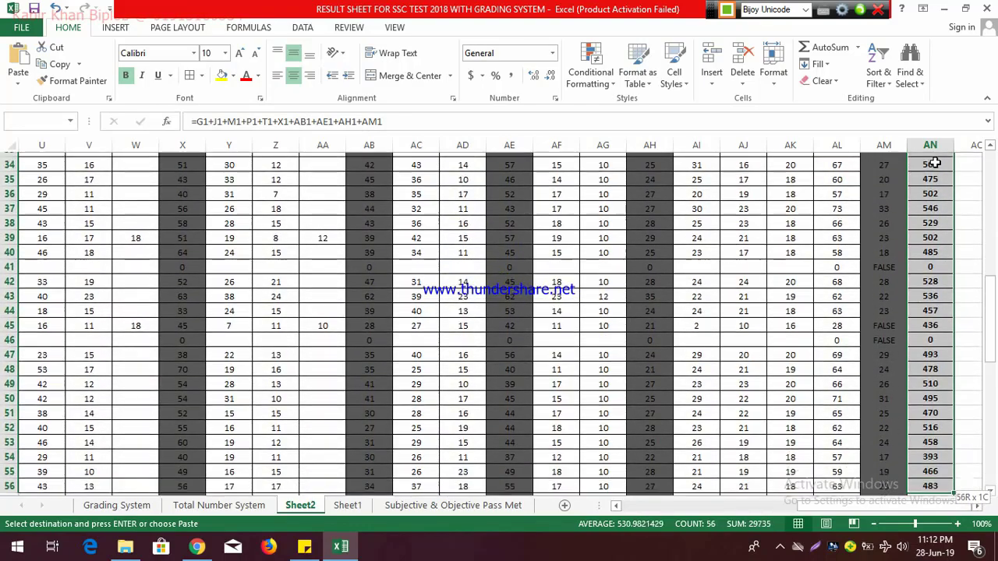
key("shift+Down")
key("shift+Down")
key("shift+Down")
key("shift+Down")
key("shift+Down")
key("shift+Down")
key("shift+Down")
key("shift+Down")
key("shift+Down")
key("shift+Down")
key("shift+Down")
key("shift+Down")
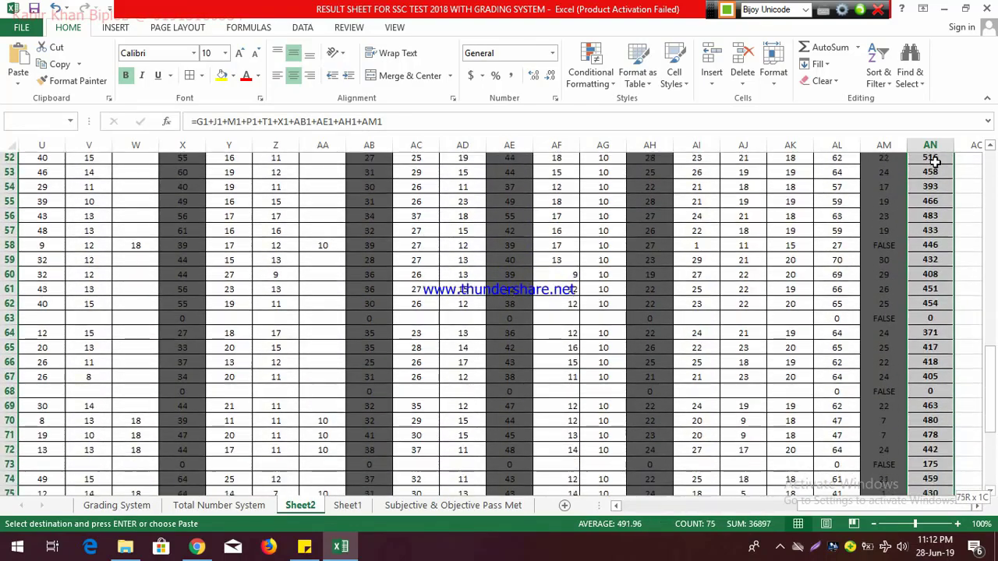
key("shift+Down")
key("shift+Down")
key("shift+Down")
key("shift+Down")
key("shift+Down")
key("shift+Down")
key("shift+Down")
key("shift+Down")
key("shift+Down")
key("shift+Up")
key("shift+Up")
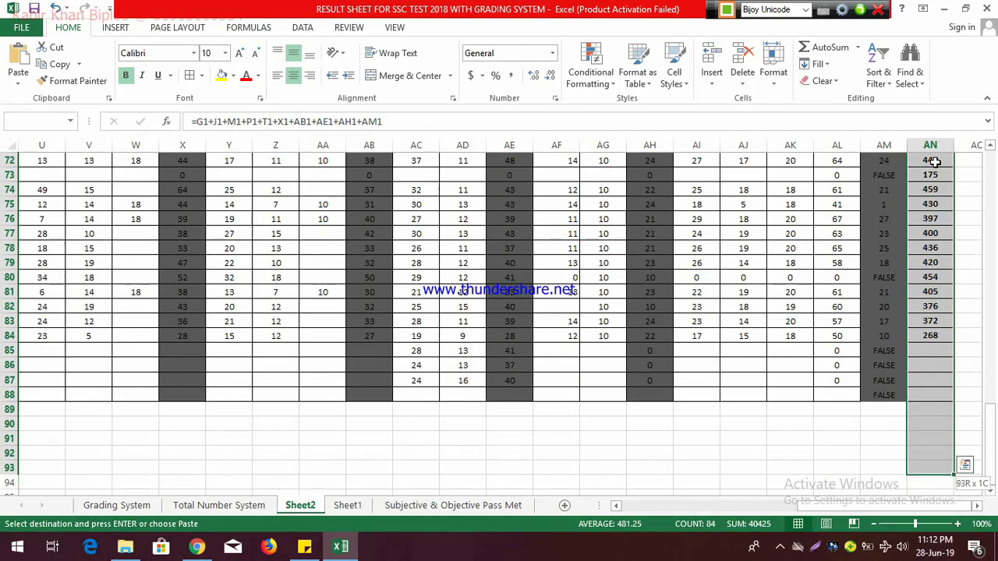
key("shift+Up")
key("shift+Up")
key("shift+Up")
key("shift+Up")
- Sort whole rows by column AN totals, largest to smallest, putting 894 on top
key("ctrl+v")
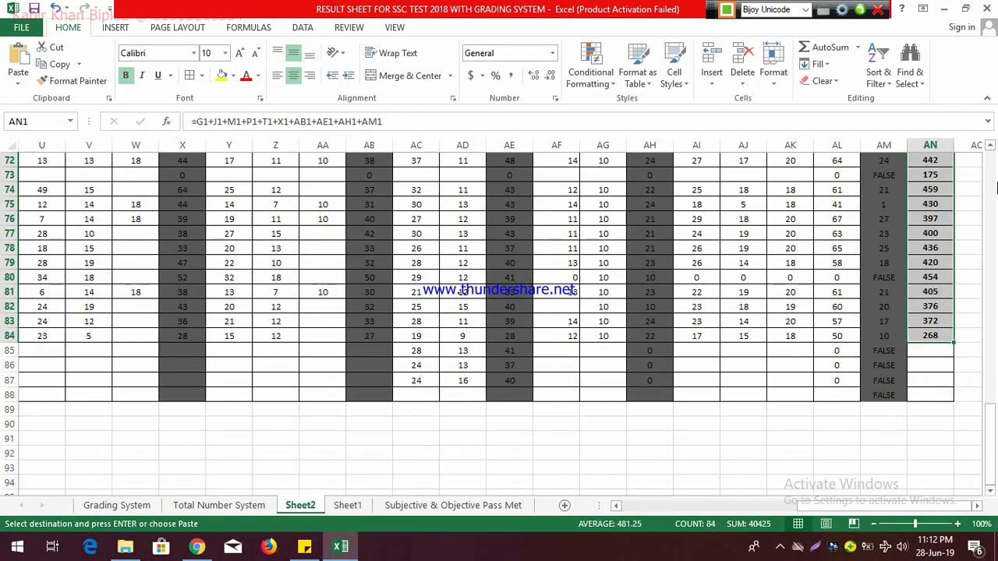
scroll(934, 161, "up", 10)
scroll(936, 168, "up", 9)
scroll(944, 177, "up", 5)
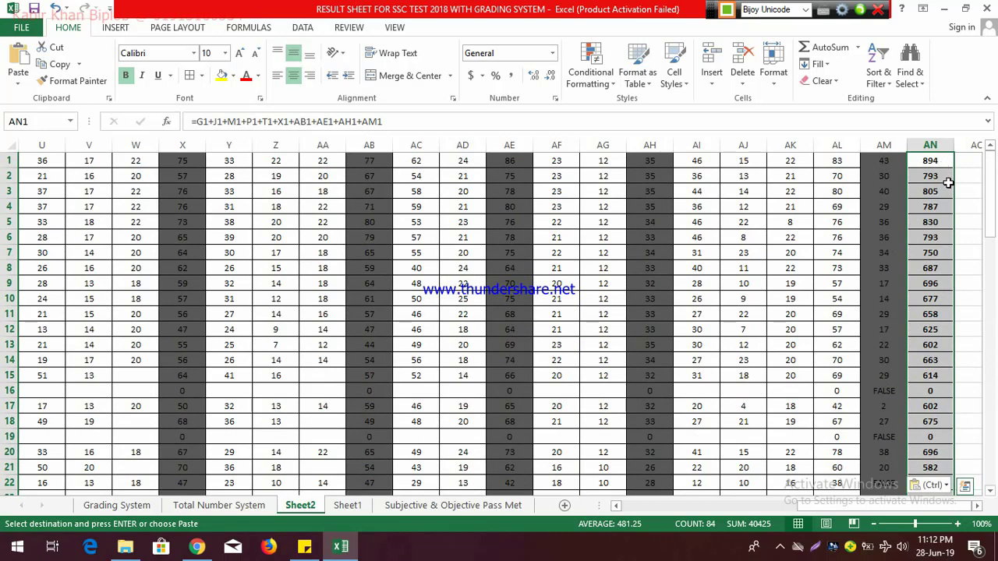
left_click(895, 90)
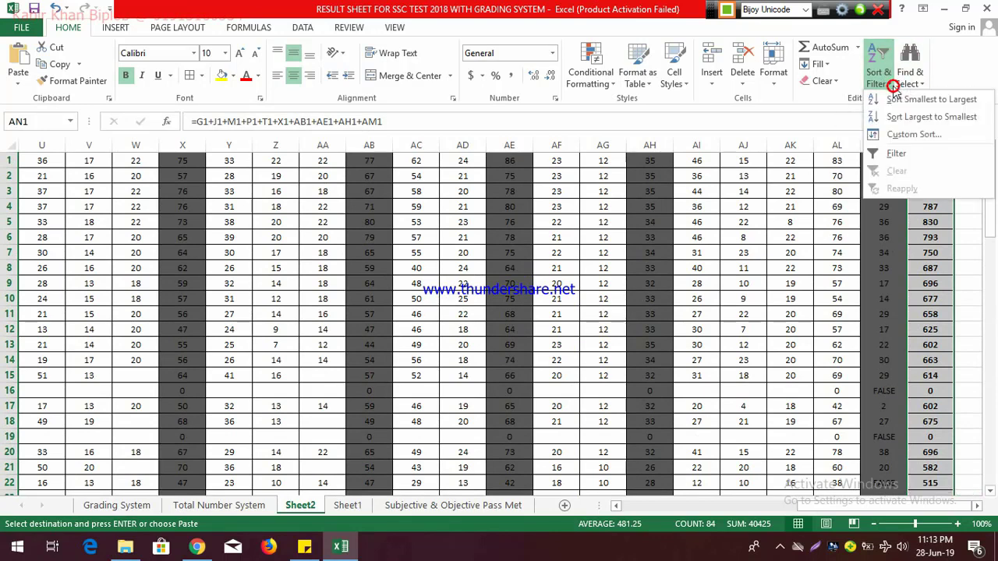
left_click(933, 127)
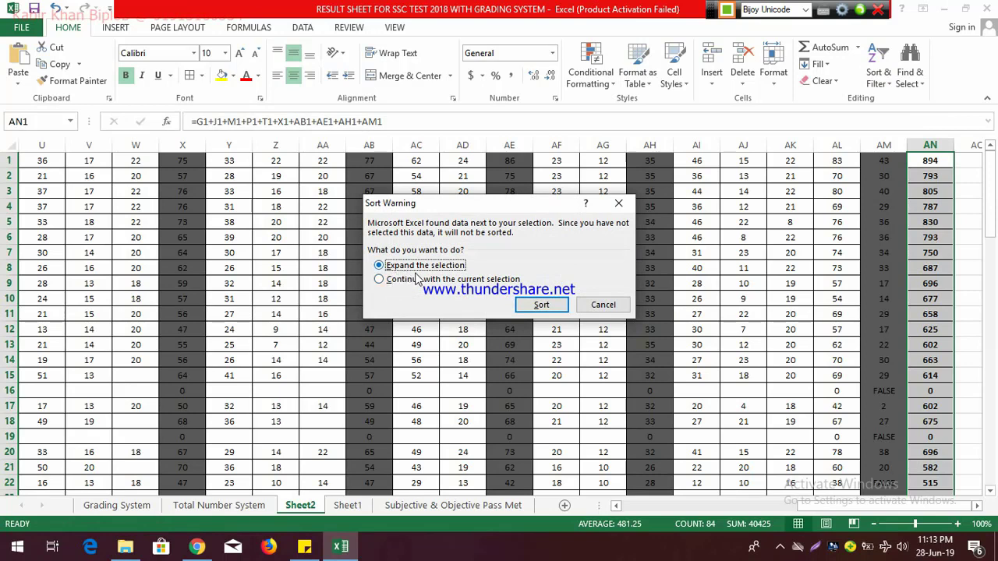
left_click(538, 305)
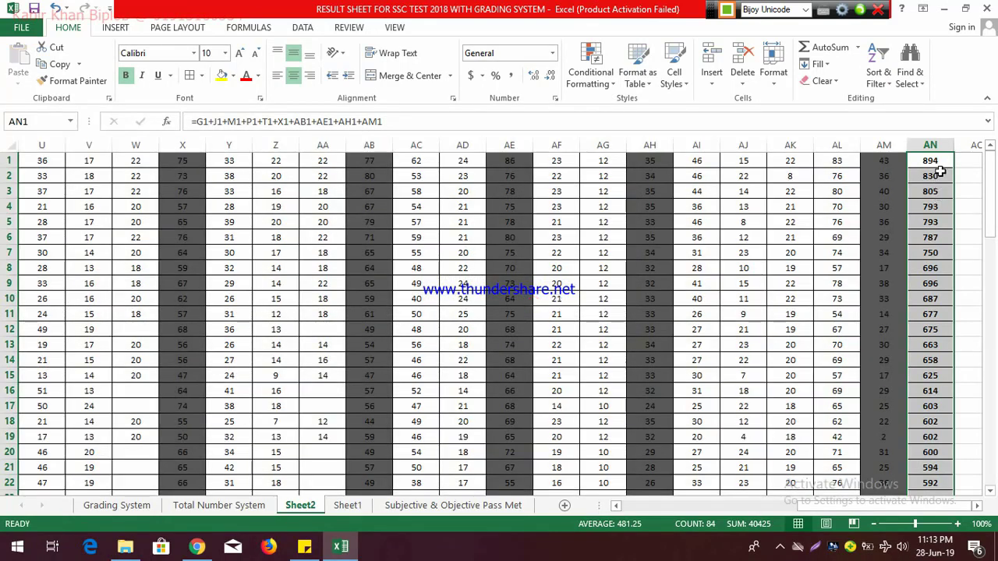
left_click(943, 162)
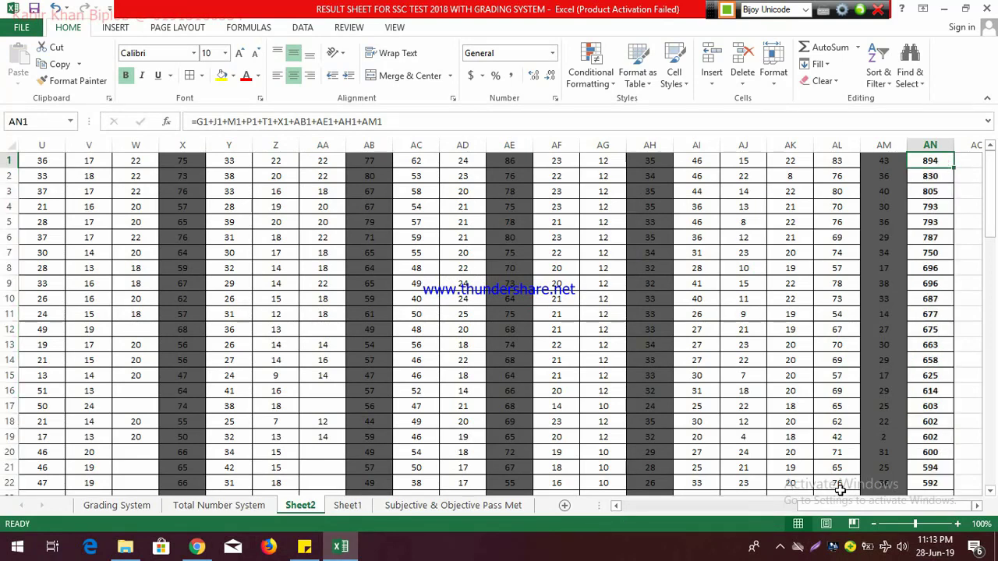
- Enter ranks 1, 2 and 3 in cells AO1 to AO3
left_click_drag(825, 506, 926, 516)
left_click(962, 160)
key("Right")
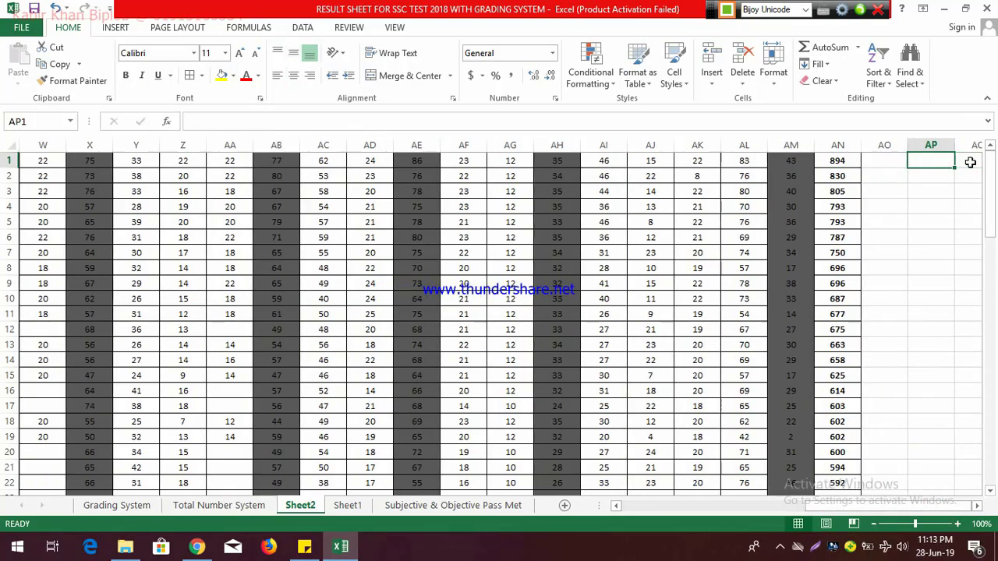
key("Left")
key("Left")
key("Right")
type("1")
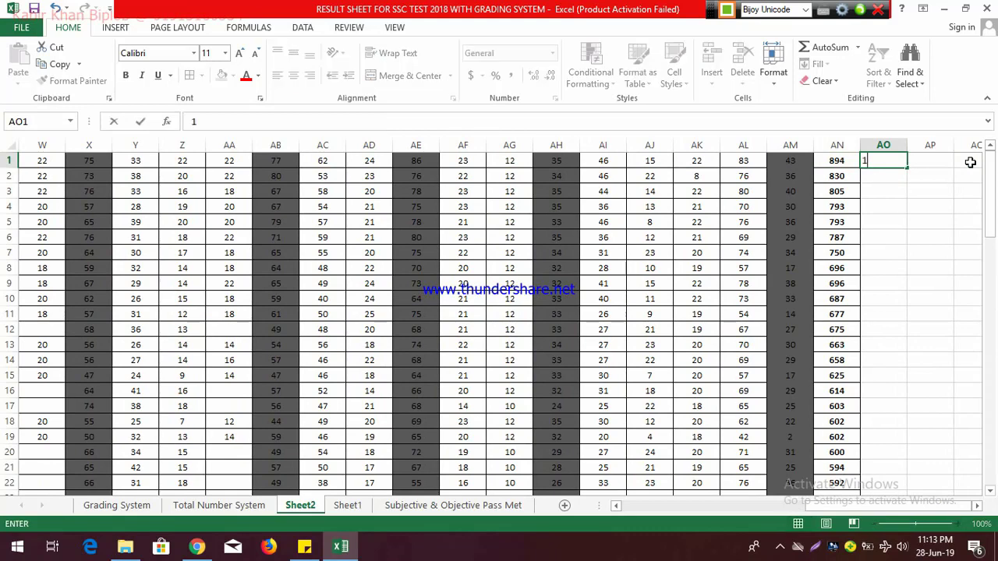
key("Return")
type("2")
key("Return")
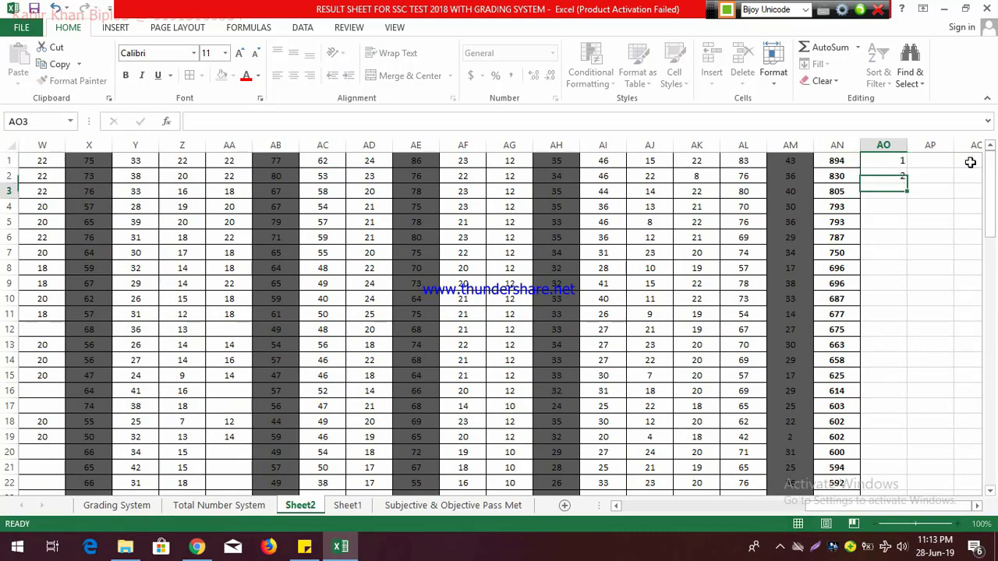
type("3")
key("Return")
- Fill the rank series down column AO through 77
left_click_drag(901, 158, 888, 194)
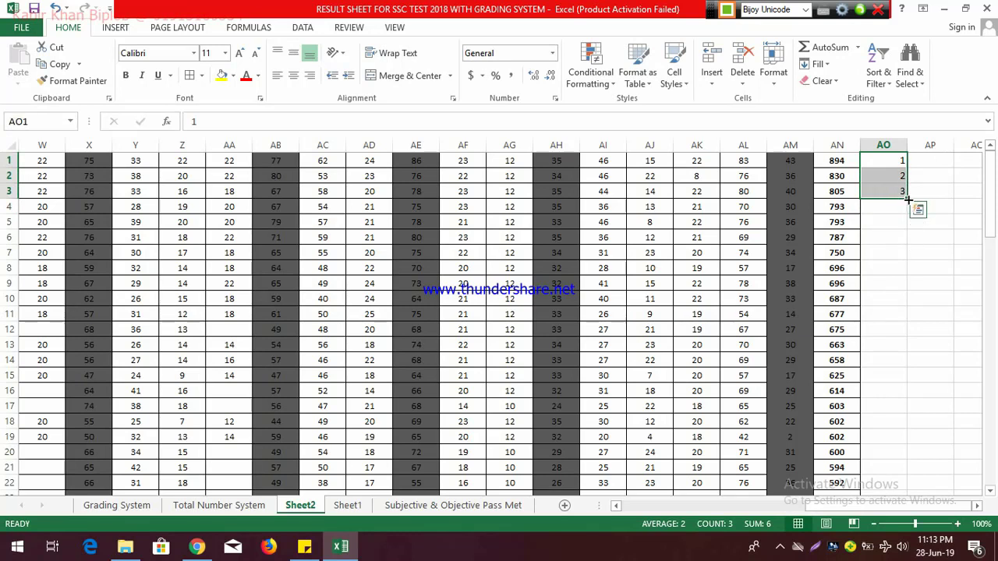
left_click_drag(909, 200, 898, 532)
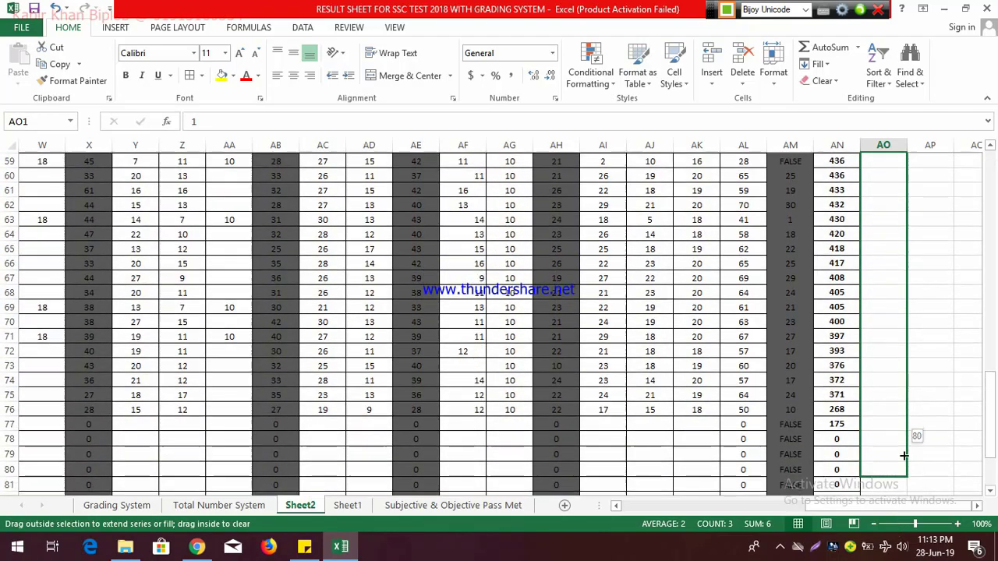
left_click_drag(898, 532, 904, 428)
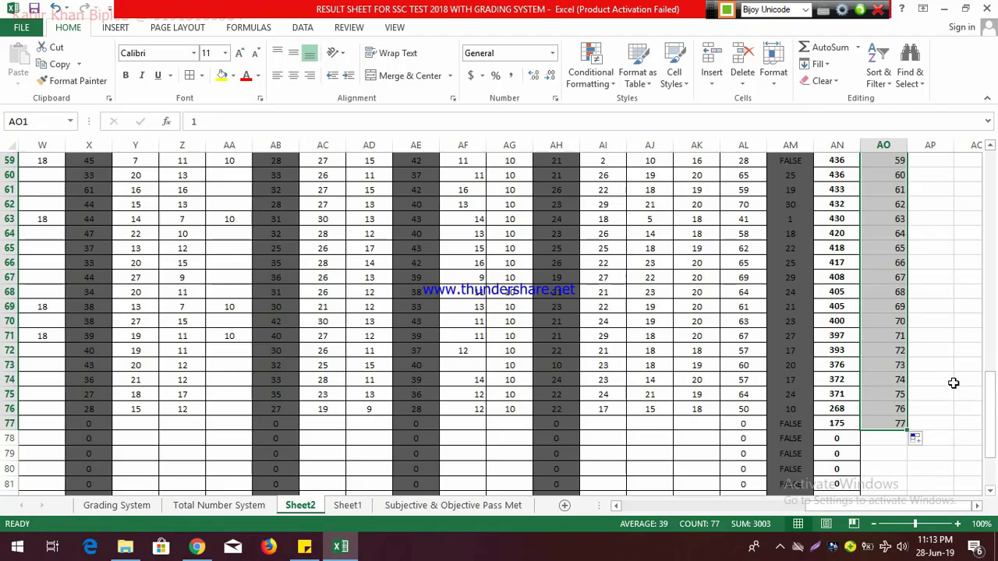
scroll(951, 361, "up", 4)
scroll(951, 361, "up", 2)
scroll(935, 311, "up", 8)
scroll(893, 181, "up", 5)
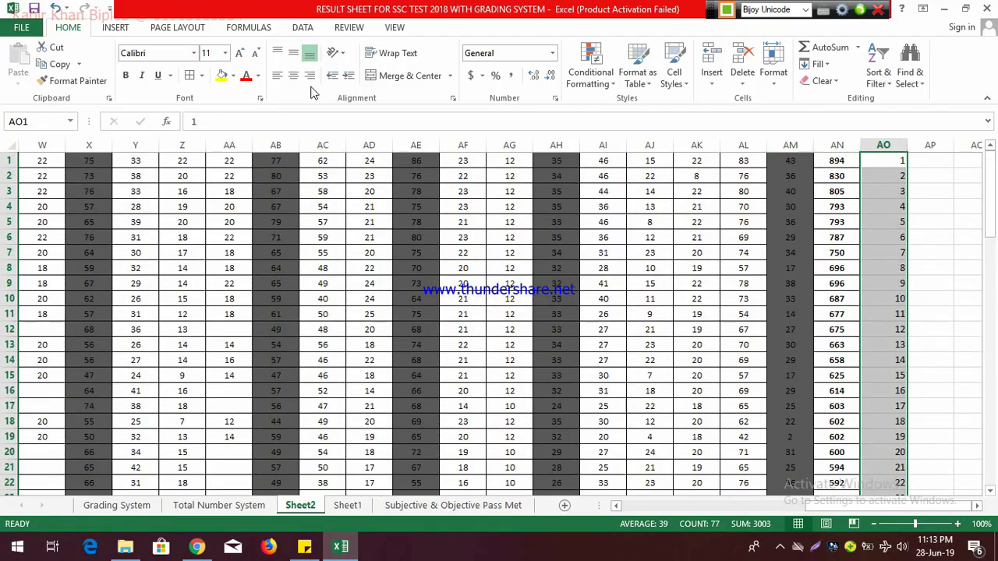
- Center-align the column AO rank numbers, then select the whole result table
left_click(293, 75)
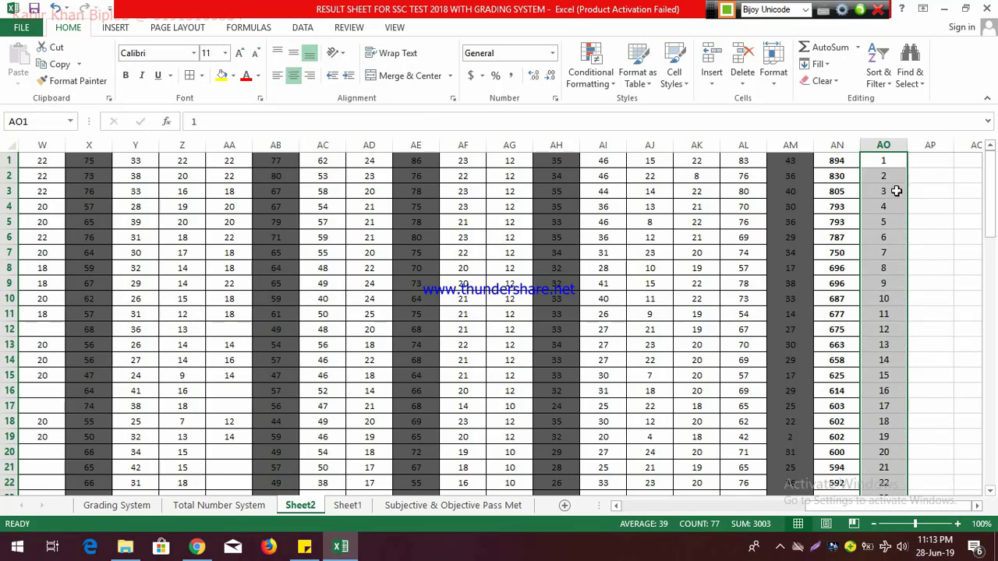
left_click(865, 252)
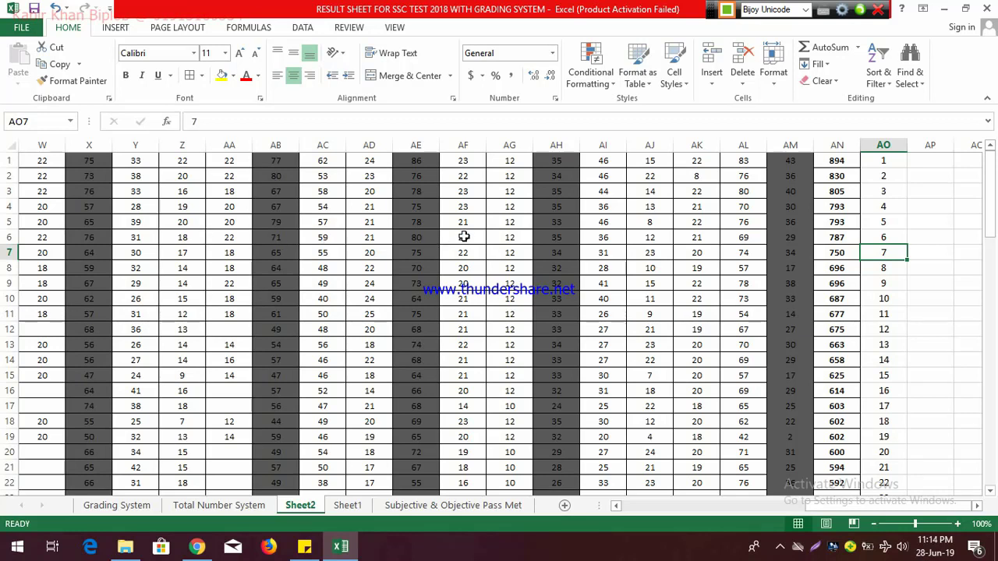
key("ctrl+a")
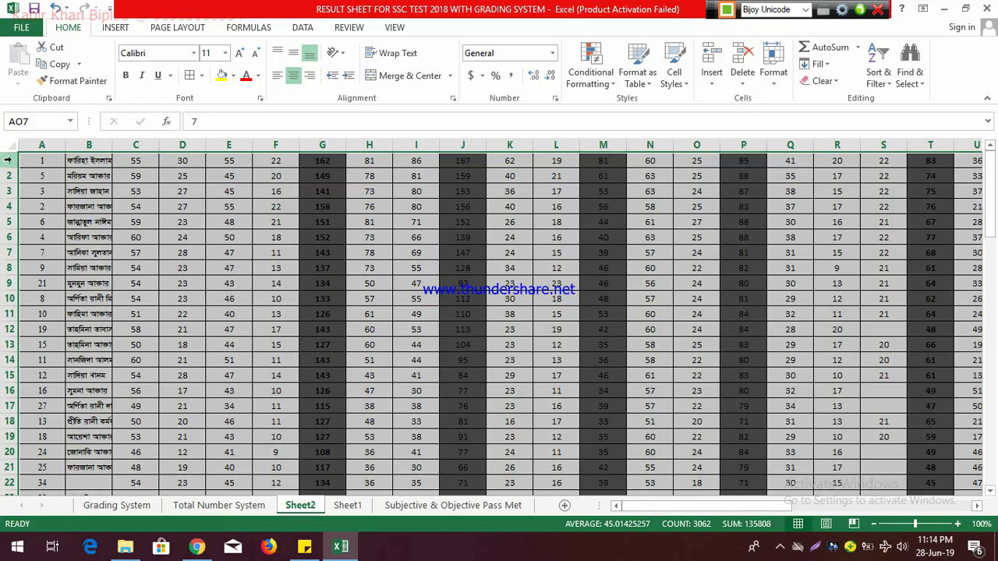
left_click(8, 160)
right_click(9, 160)
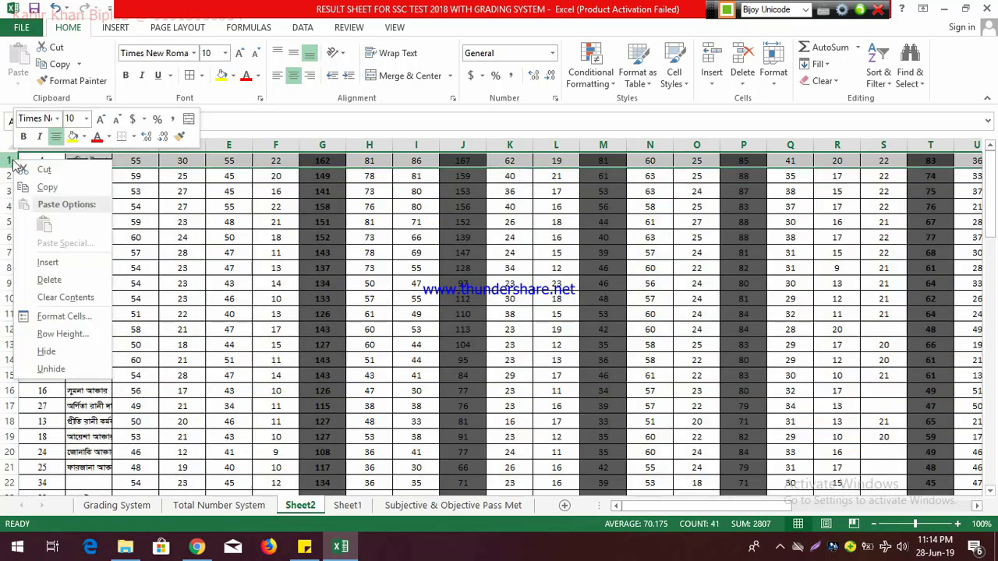
left_click(50, 370)
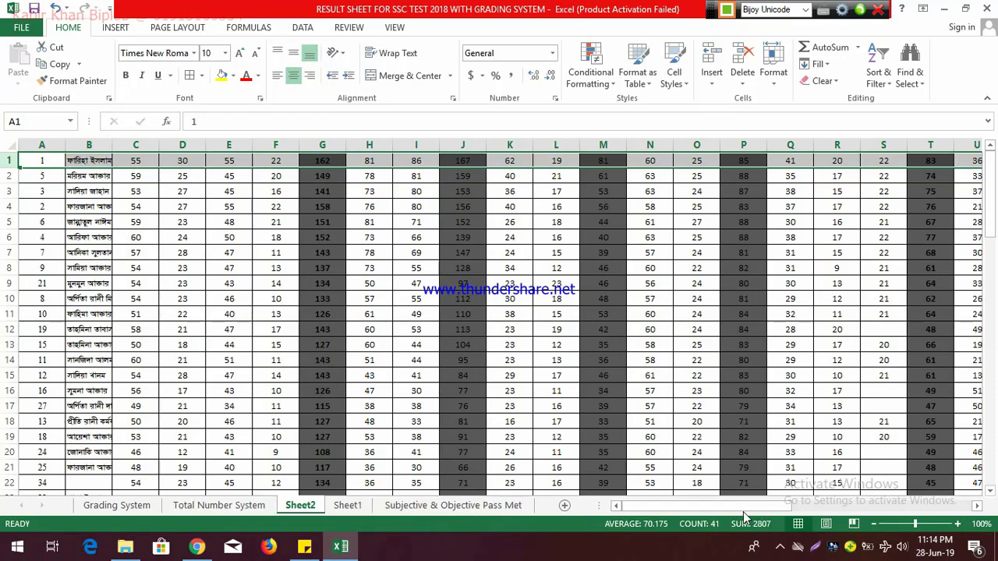
left_click(818, 507)
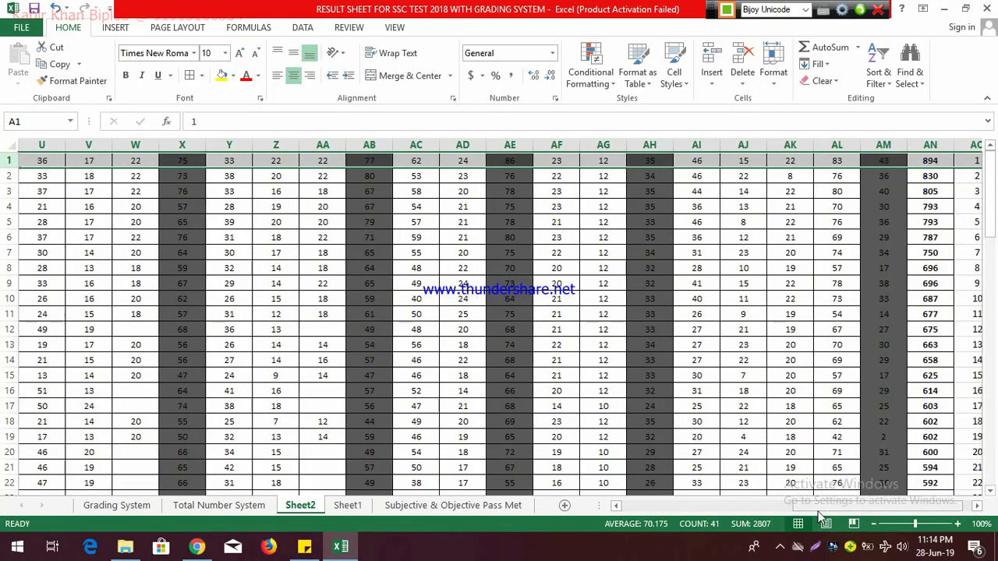
left_click_drag(818, 515, 834, 510)
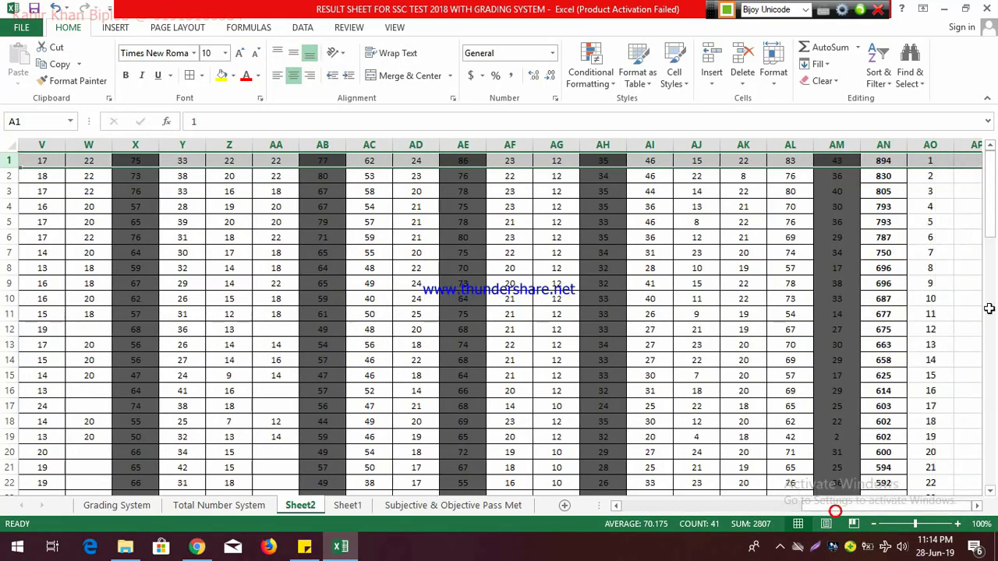
left_click(881, 161)
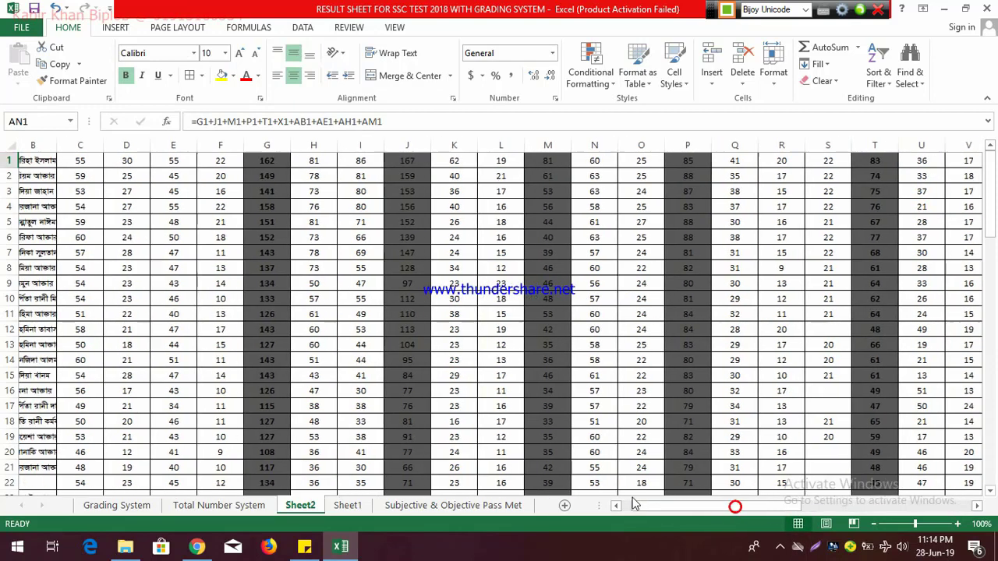
- Copy the entire sorted, ranked Sheet2 table with Ctrl+Shift+End and Ctrl+C
left_click(733, 507)
key("ctrl+shift+End")
scroll(629, 507, "down", 4)
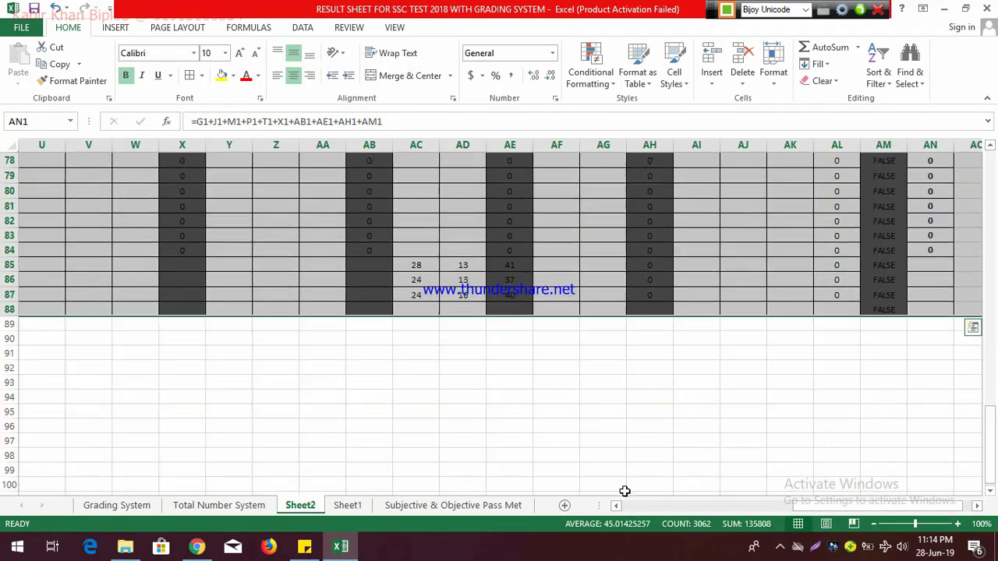
key("ctrl+c")
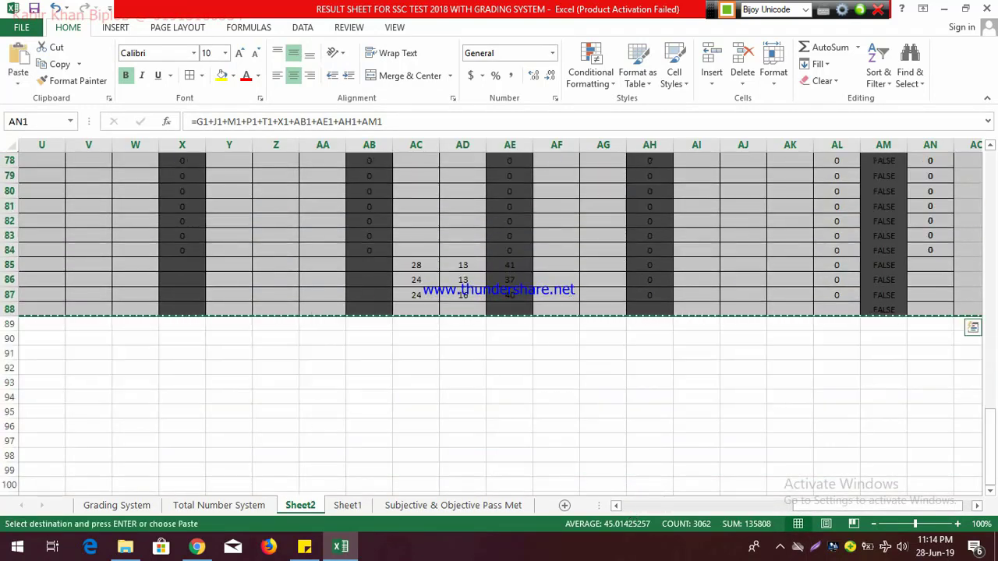
left_click(228, 505)
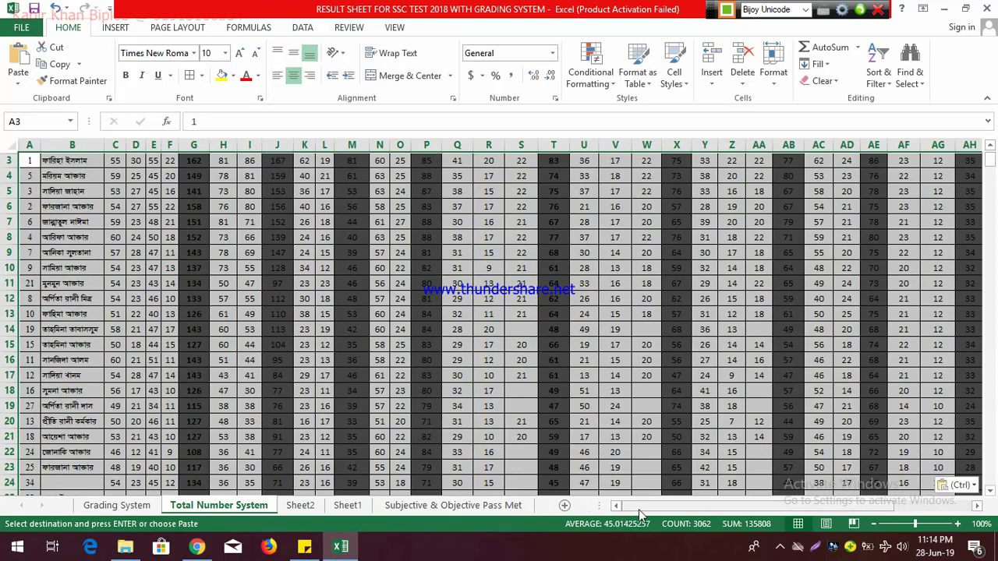
left_click_drag(639, 509, 659, 509)
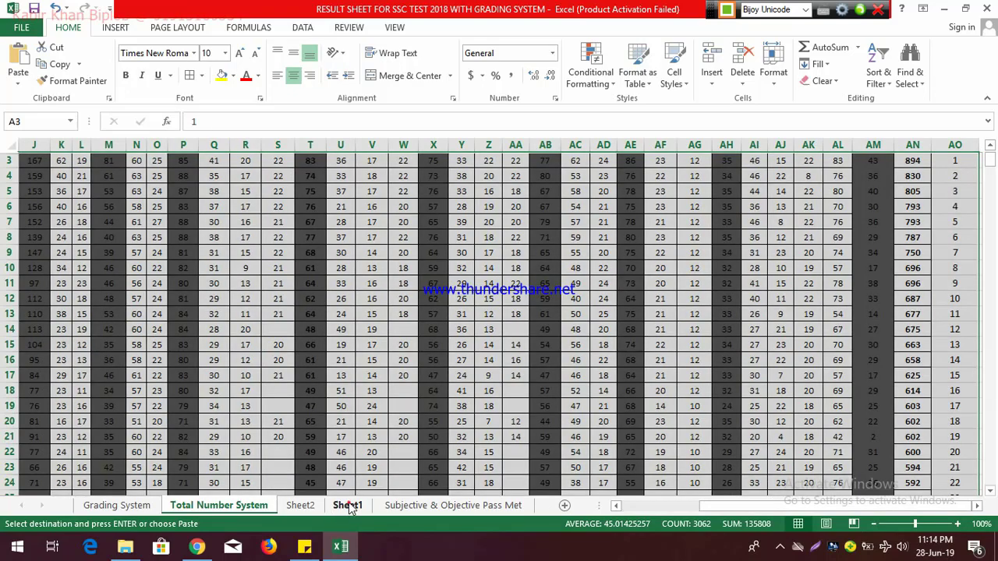
left_click(347, 506)
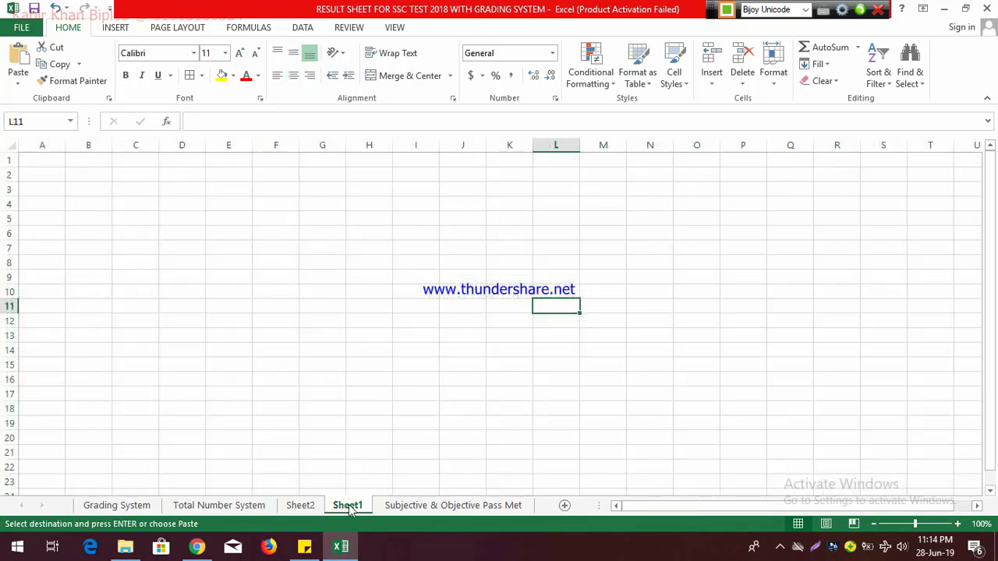
left_click(300, 505)
scroll(642, 342, "up", 6)
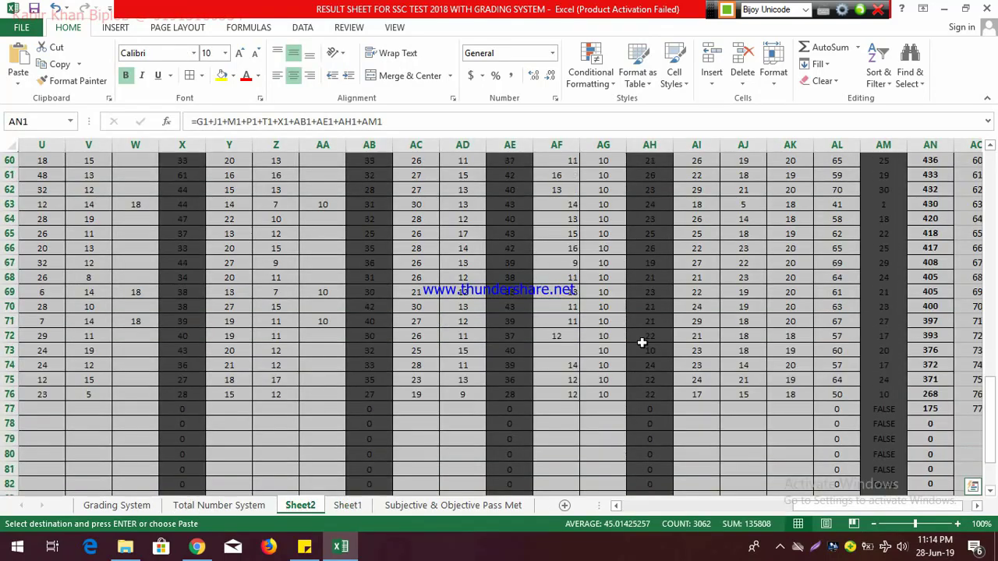
scroll(641, 341, "up", 10)
scroll(642, 341, "up", 8)
scroll(541, 310, "up", 2)
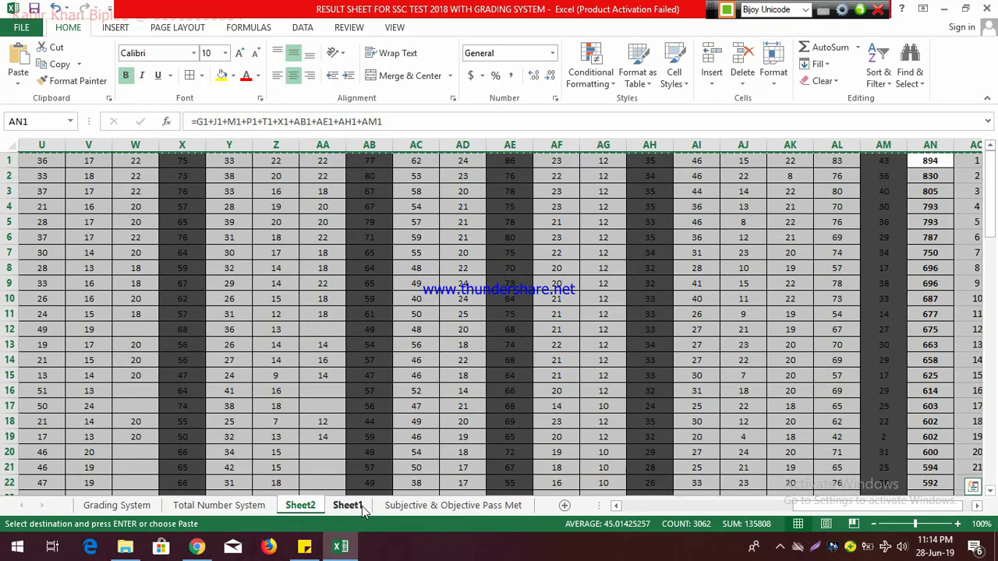
- Scroll through Total Number System rows 3–90 to check the sorted totals and ranks 1–77
left_click(236, 506)
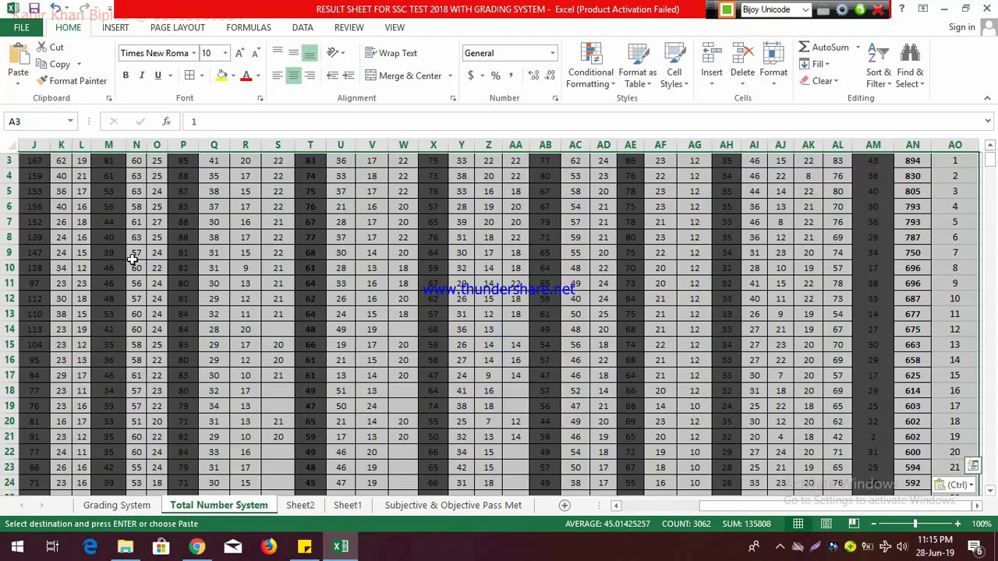
scroll(660, 416, "down", 4)
scroll(659, 417, "down", 4)
scroll(659, 417, "down", 5)
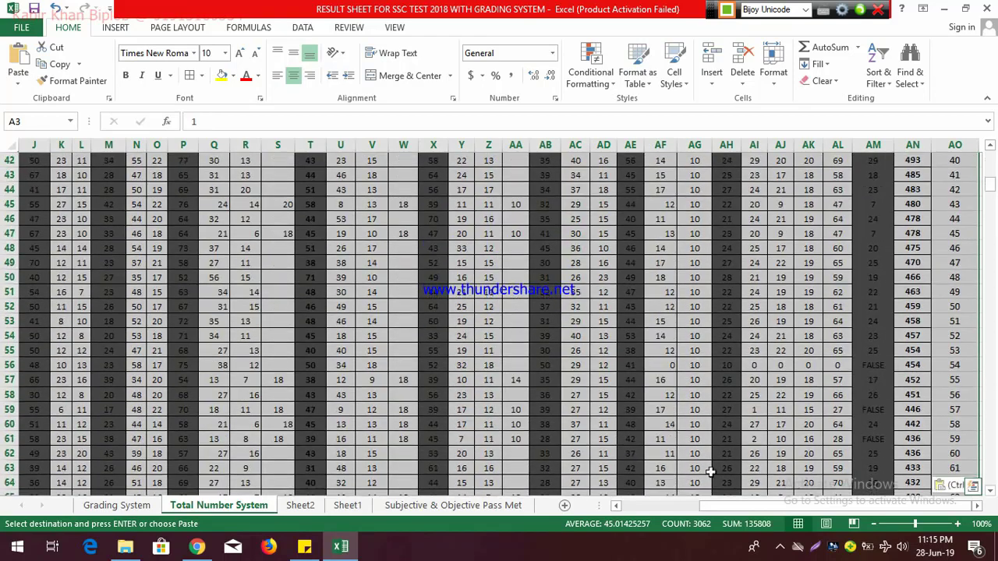
scroll(702, 468, "down", 4)
left_click_drag(755, 507, 670, 507)
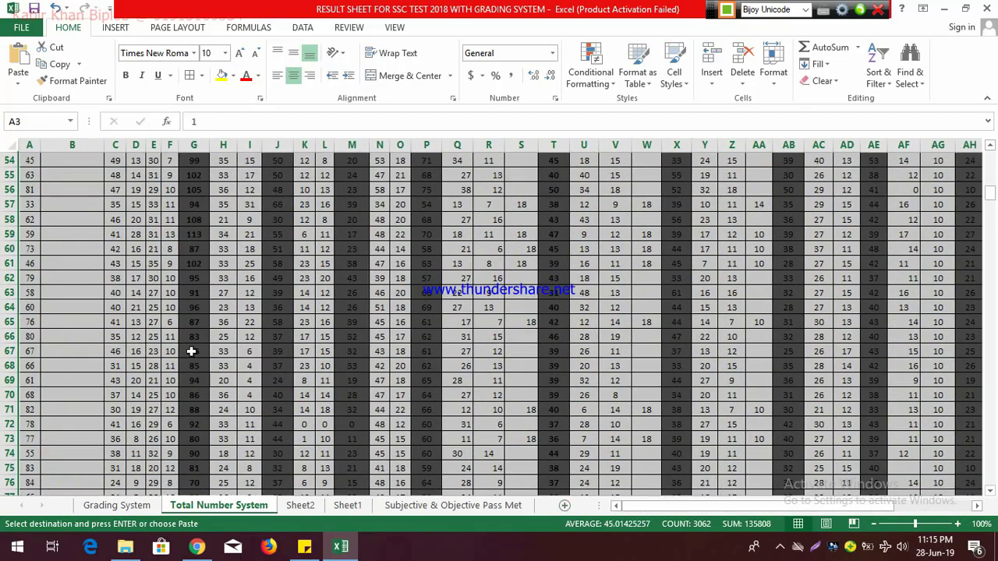
scroll(239, 379, "down", 5)
scroll(239, 379, "down", 2)
scroll(249, 397, "down", 1)
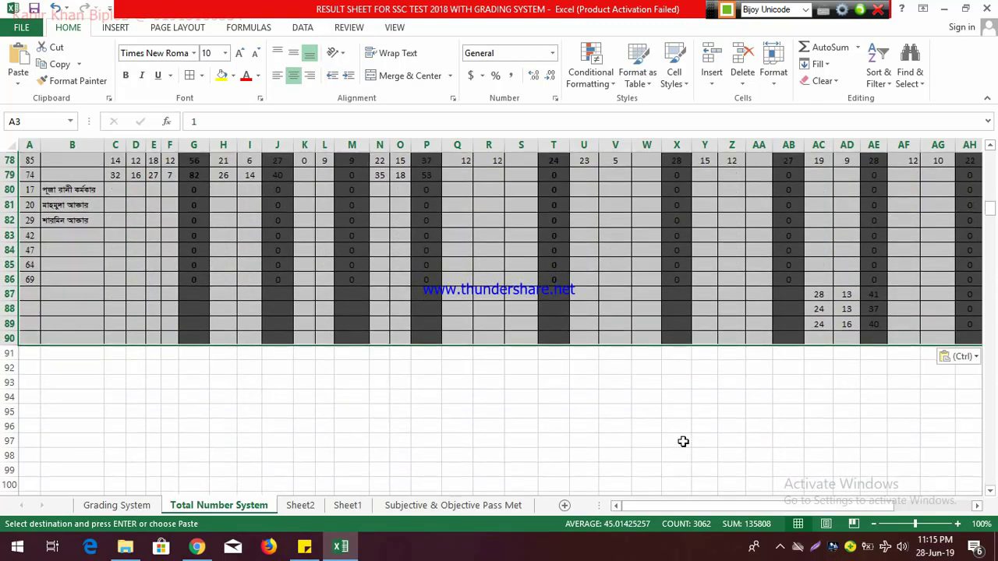
left_click_drag(706, 506, 783, 506)
scroll(911, 430, "up", 4)
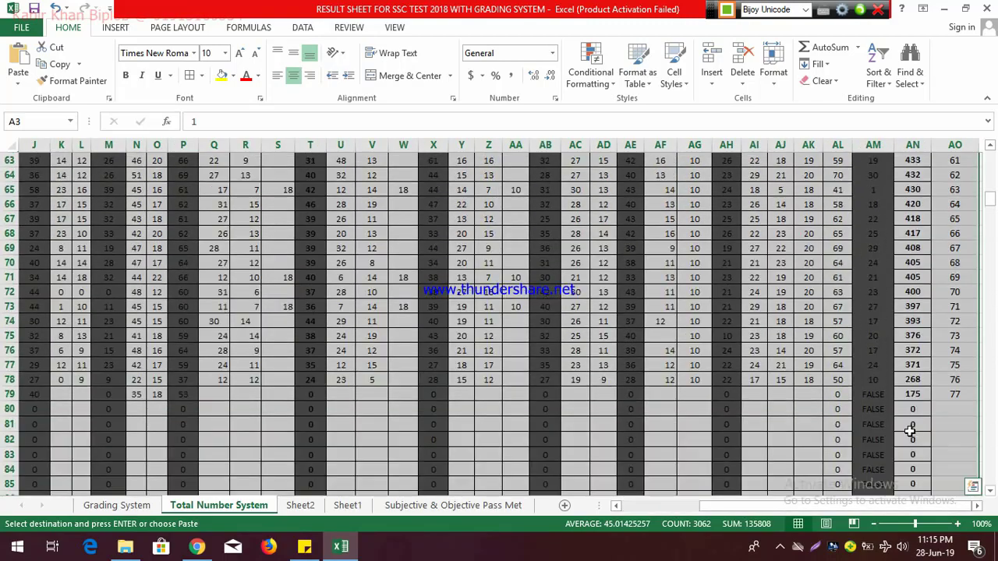
scroll(911, 430, "up", 8)
scroll(900, 414, "up", 2)
scroll(902, 383, "up", 8)
scroll(891, 367, "up", 1)
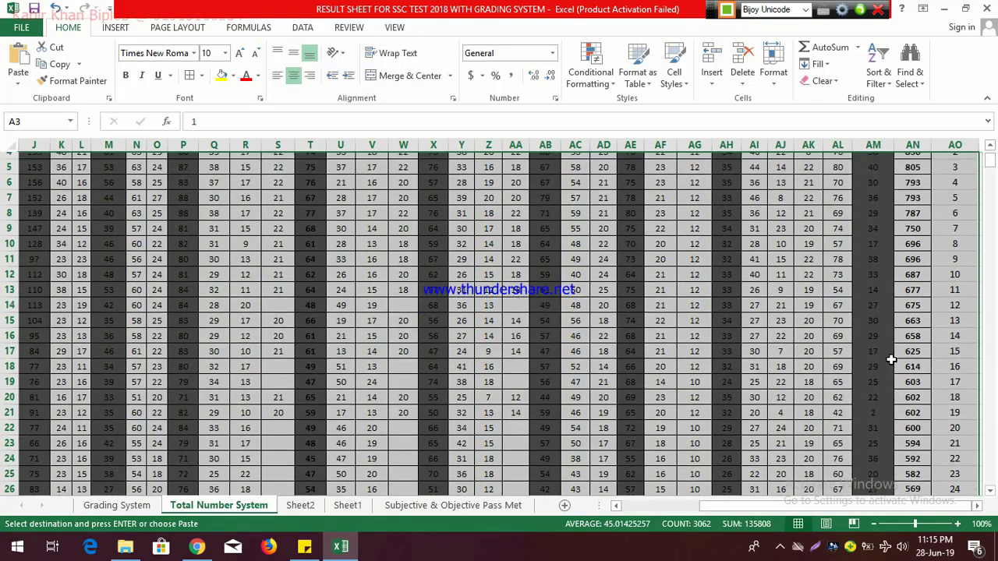
scroll(892, 360, "up", 1)
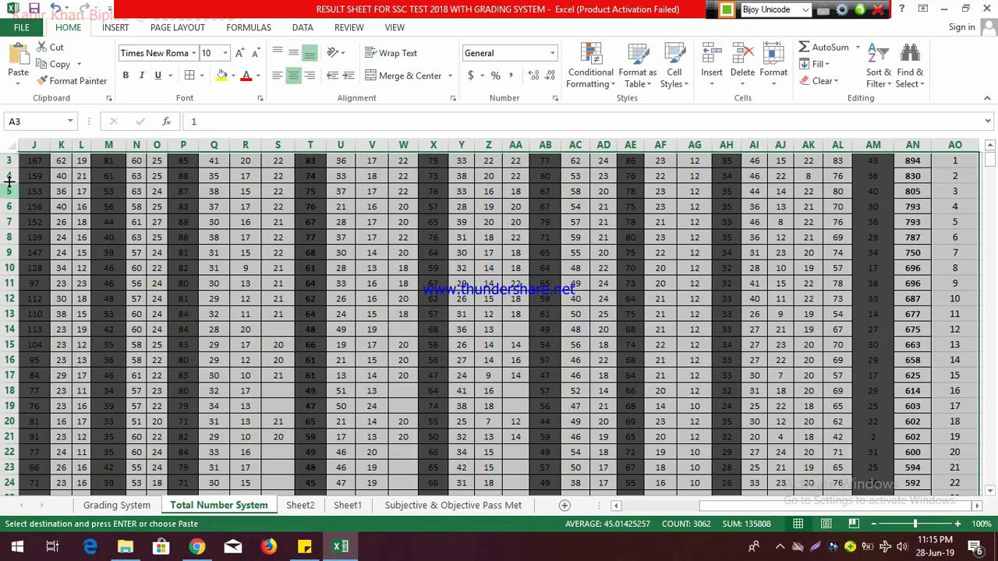
- Attempt to unhide the rows above row 3 from the row-header menu
right_click(6, 160)
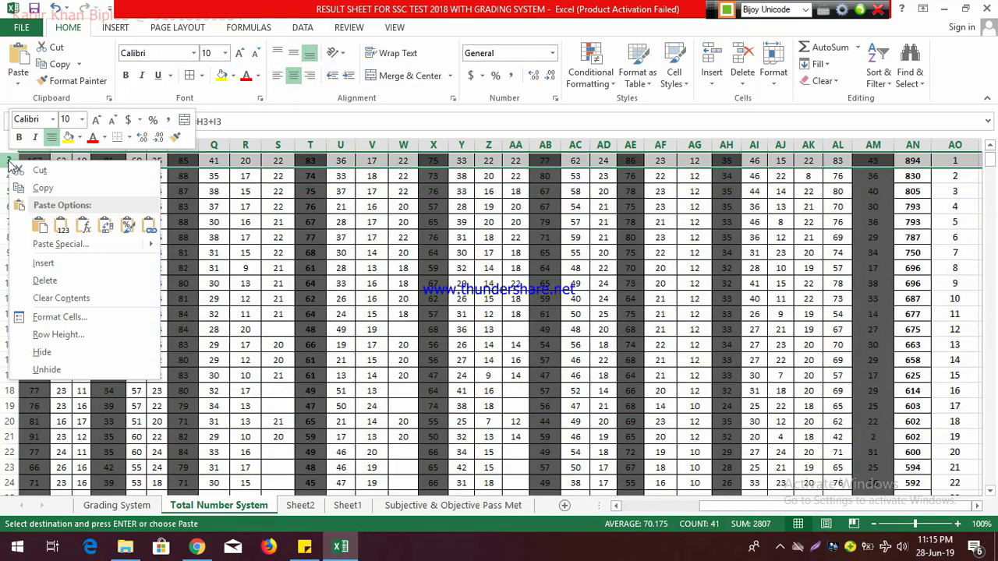
left_click(41, 365)
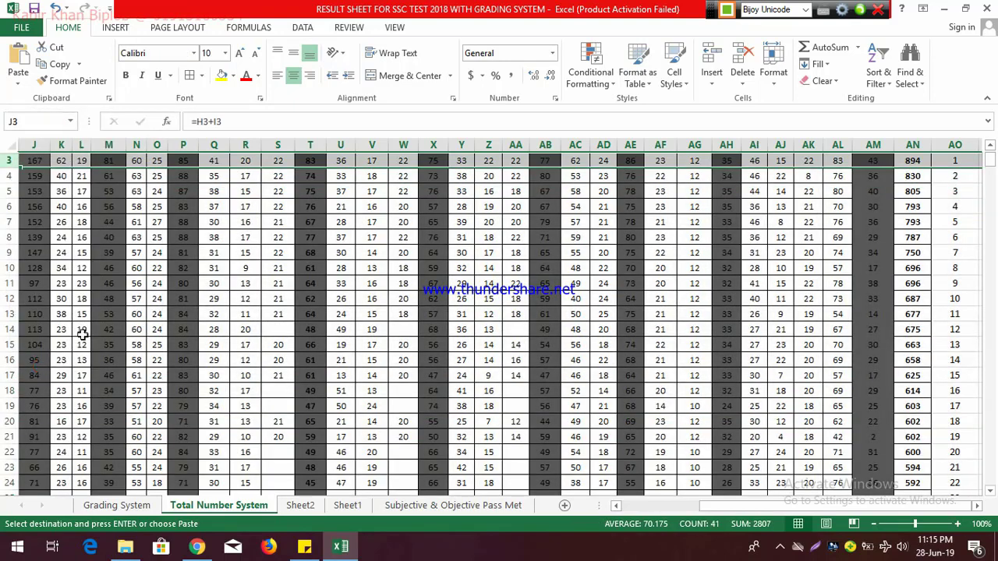
left_click(169, 238)
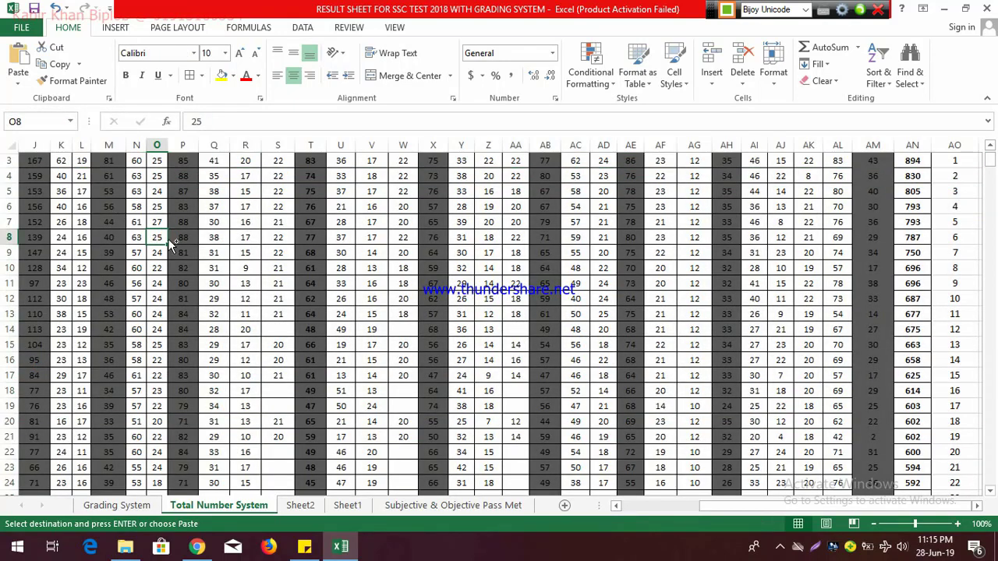
key("ctrl+a")
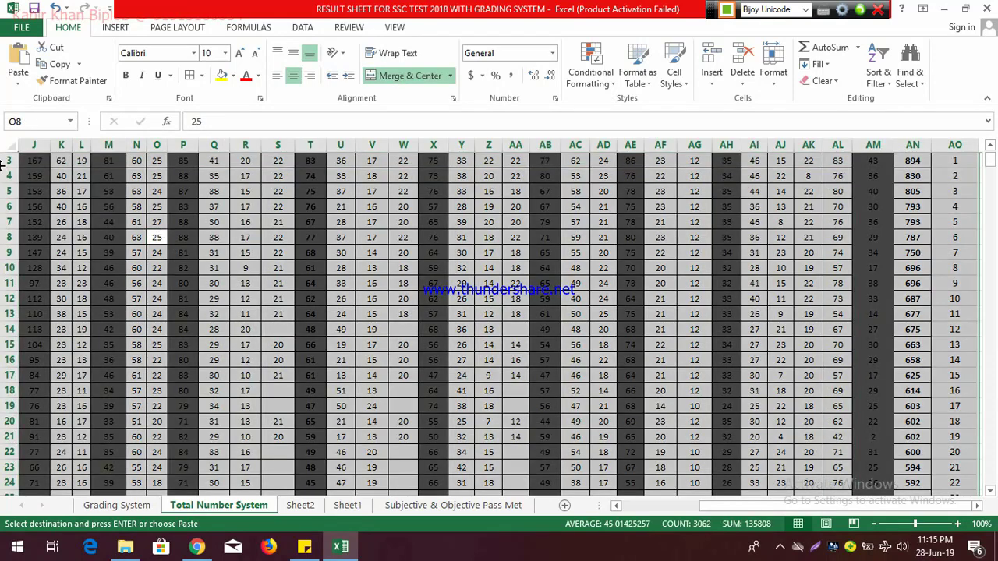
right_click(7, 161)
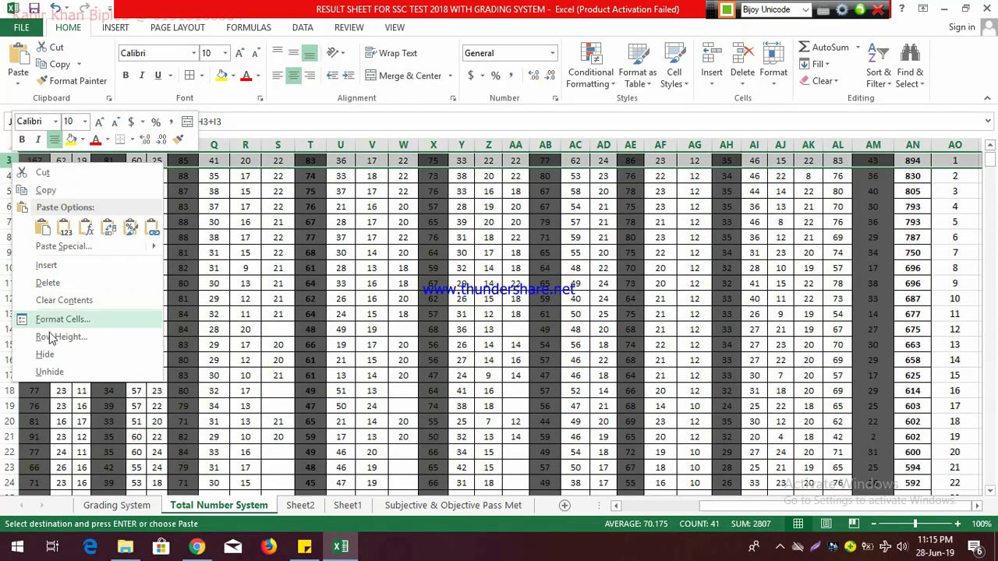
left_click(47, 372)
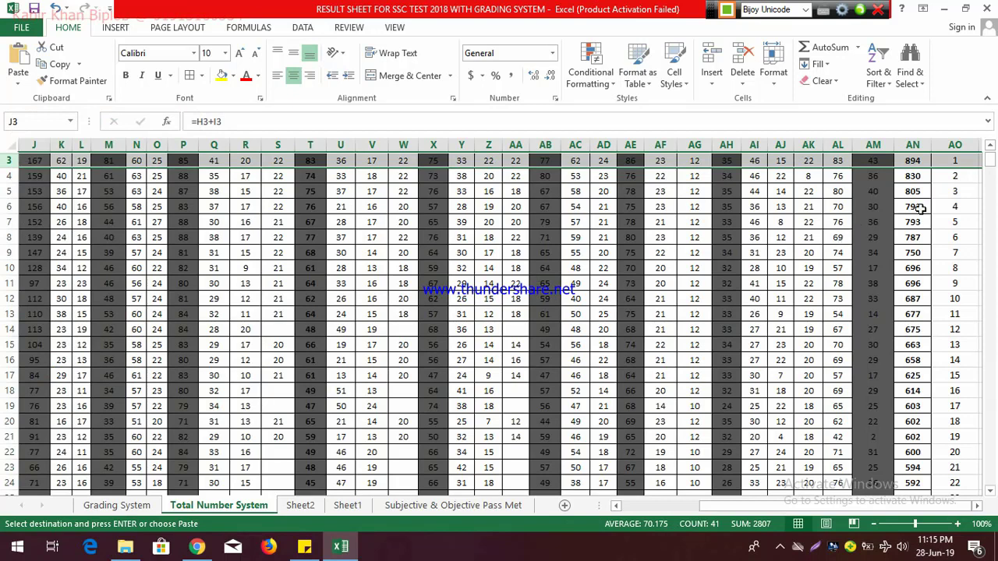
left_click(947, 144)
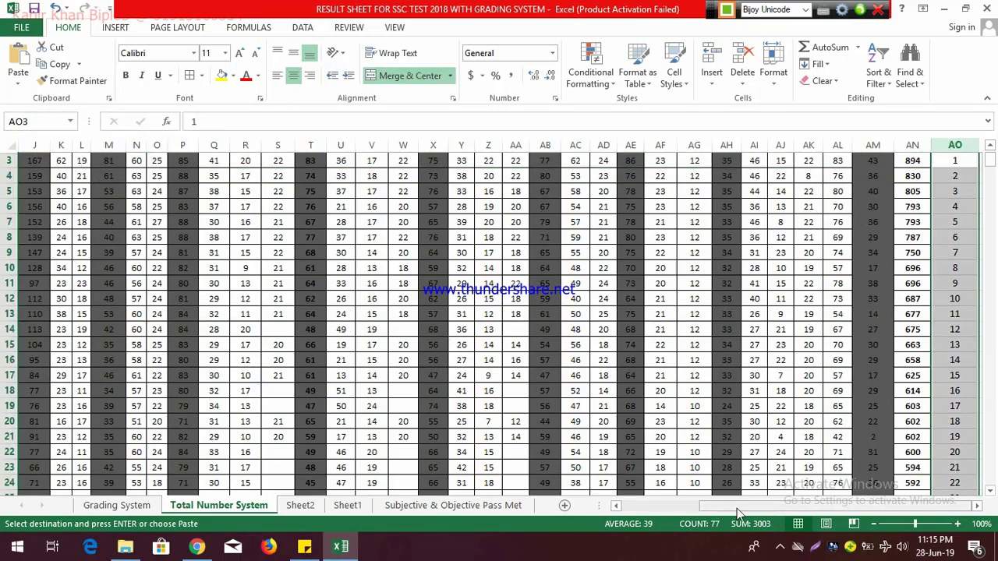
left_click_drag(847, 510, 737, 508)
- Select the whole sheet and unhide header rows 1–2 above the ranked data
key("ctrl+a")
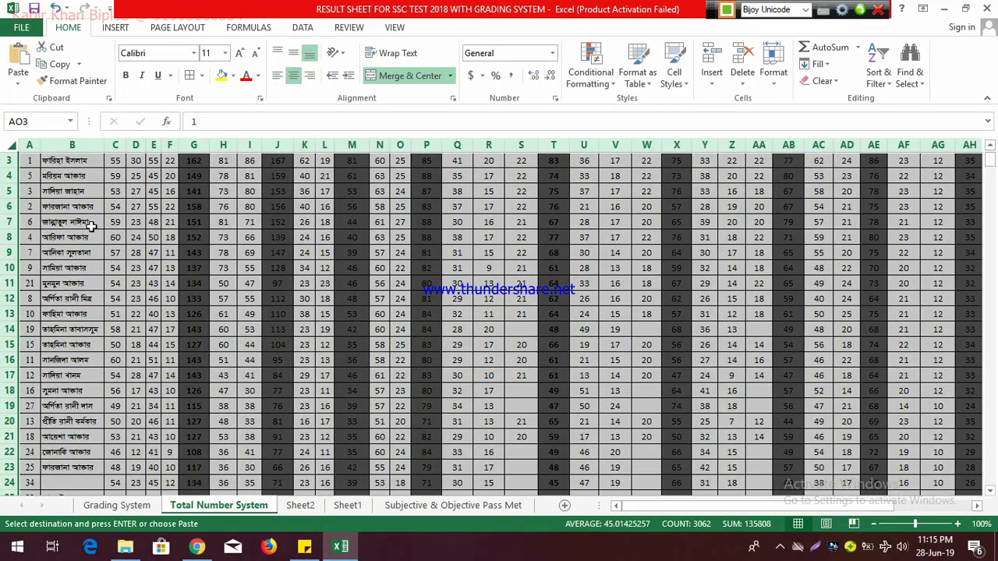
right_click(8, 162)
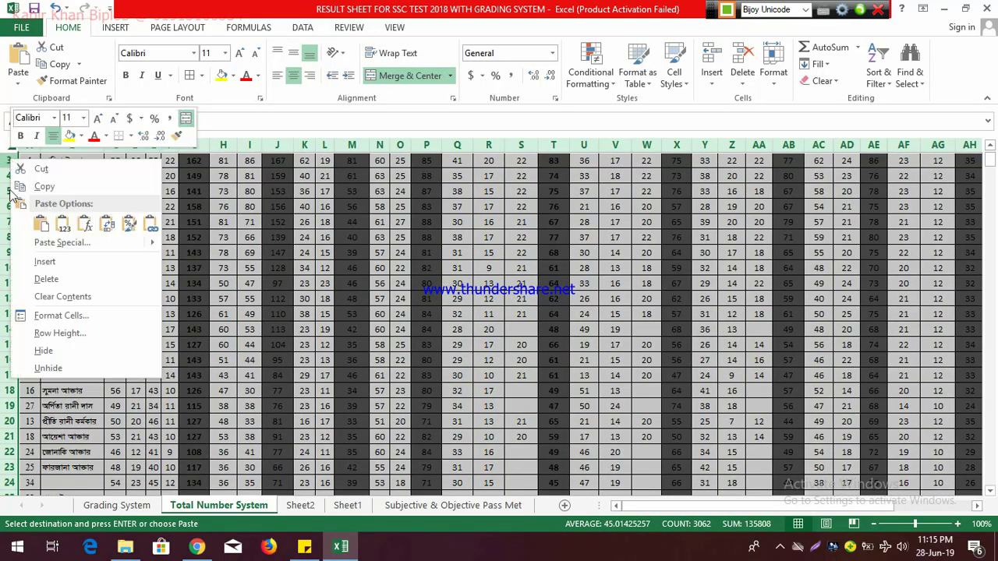
left_click(39, 369)
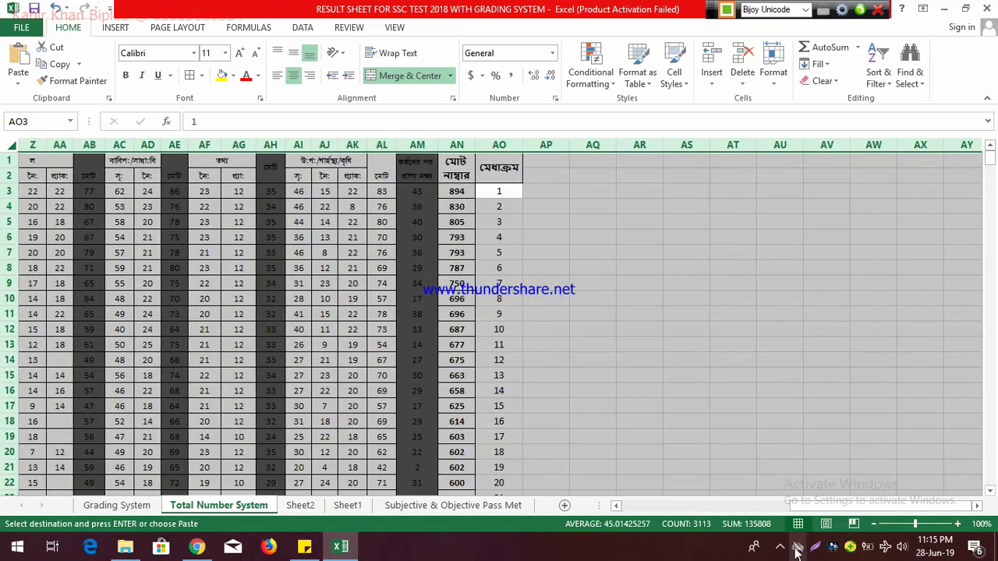
left_click(766, 509)
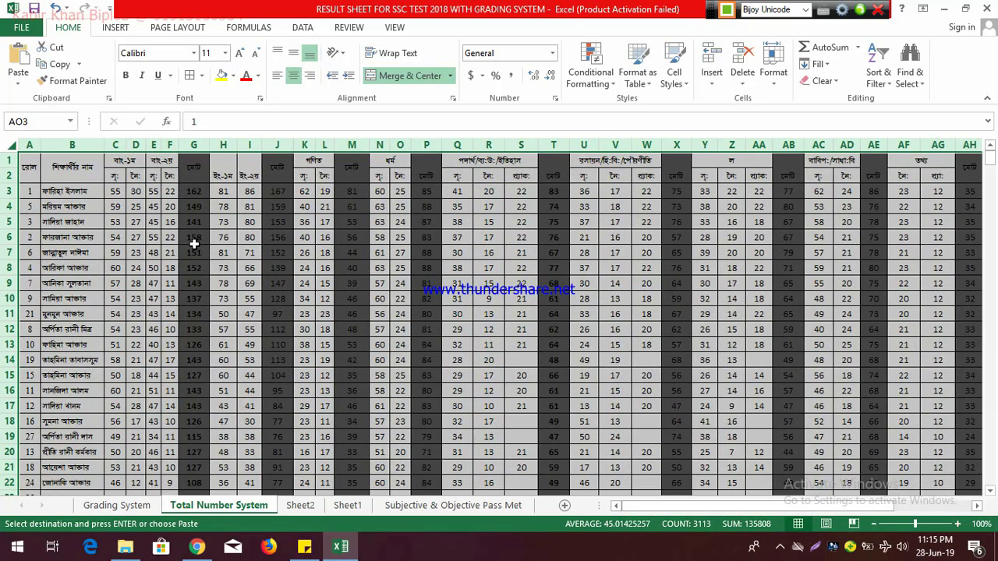
left_click(58, 185)
right_click(5, 160)
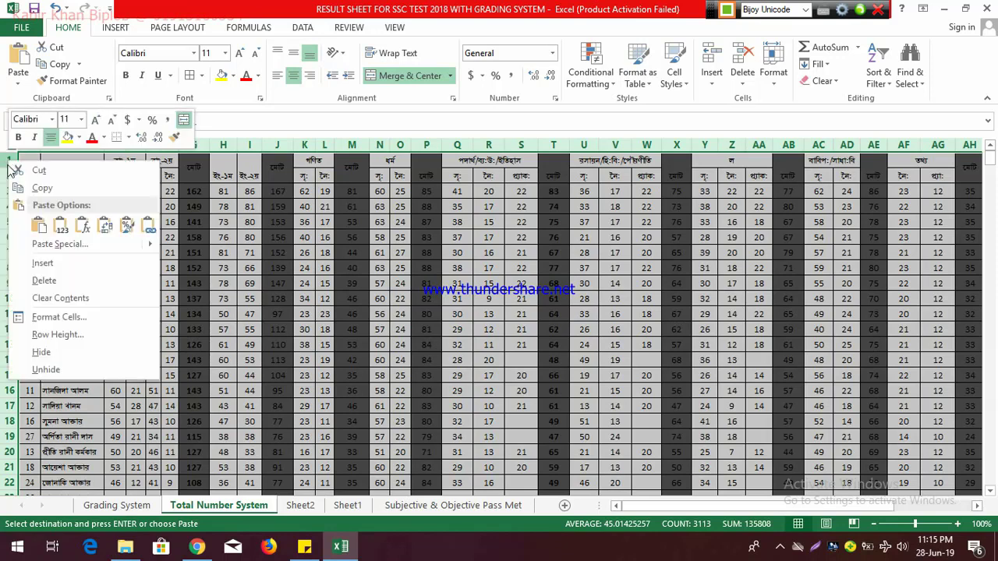
left_click(46, 370)
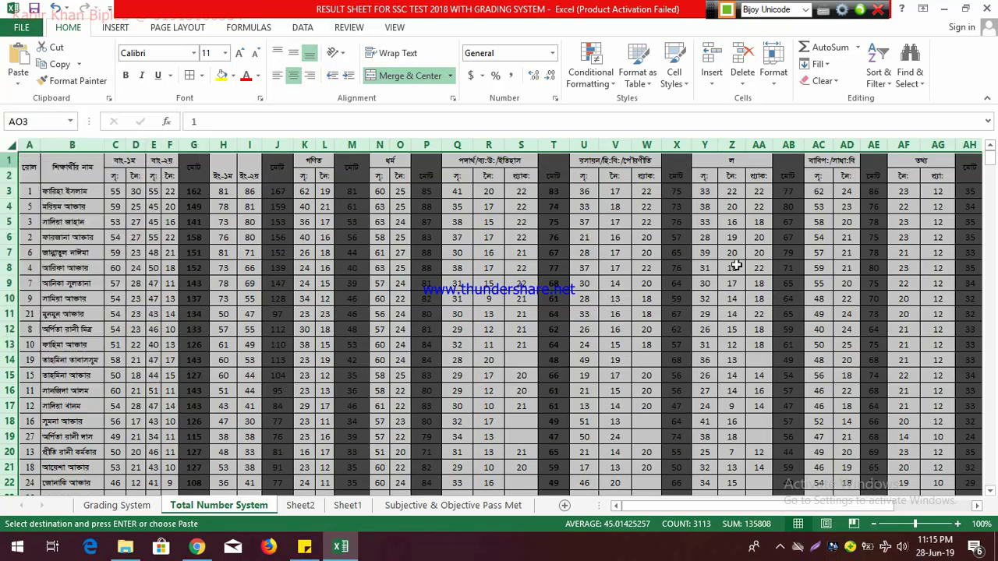
left_click_drag(723, 516, 846, 510)
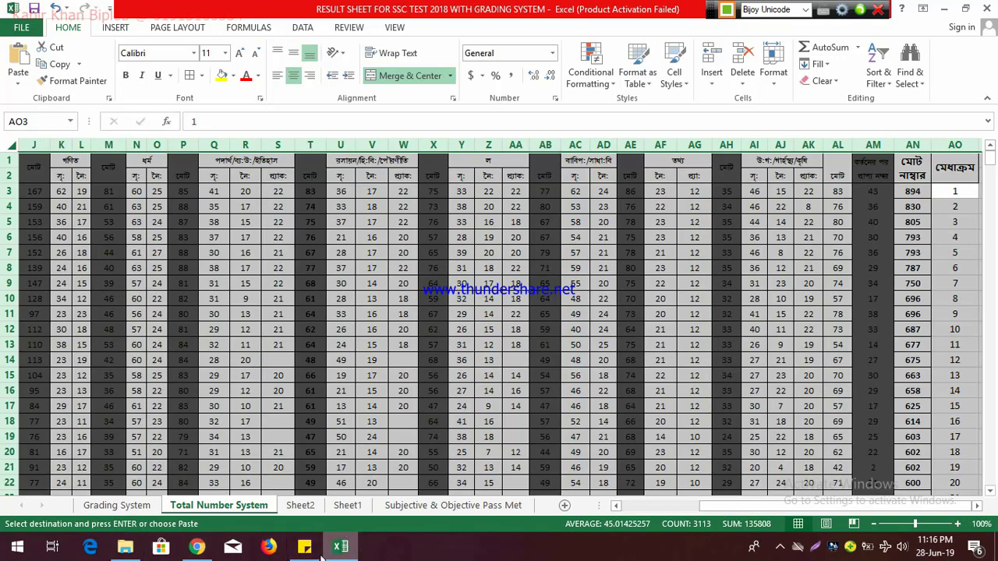
left_click(779, 548)
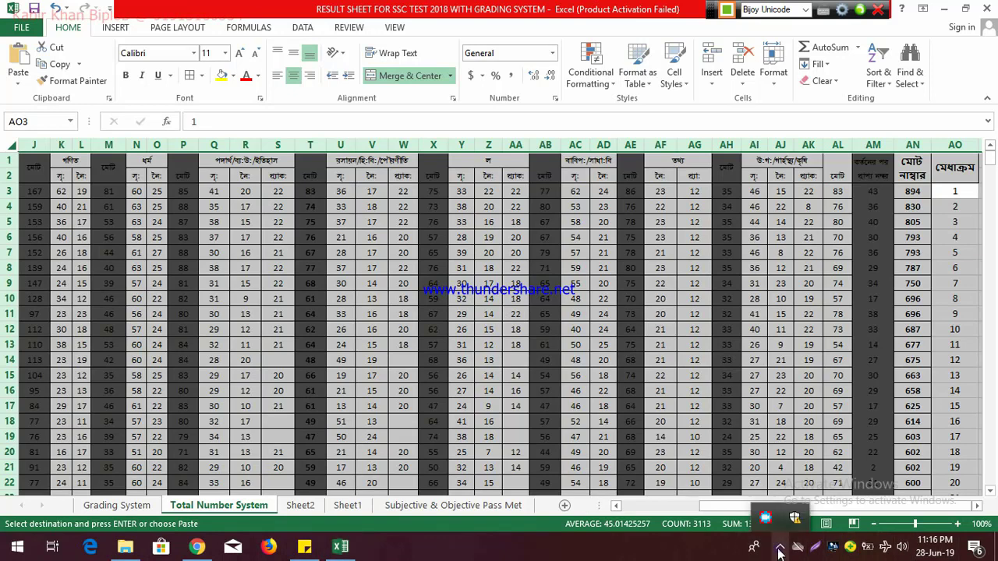
left_click(766, 518)
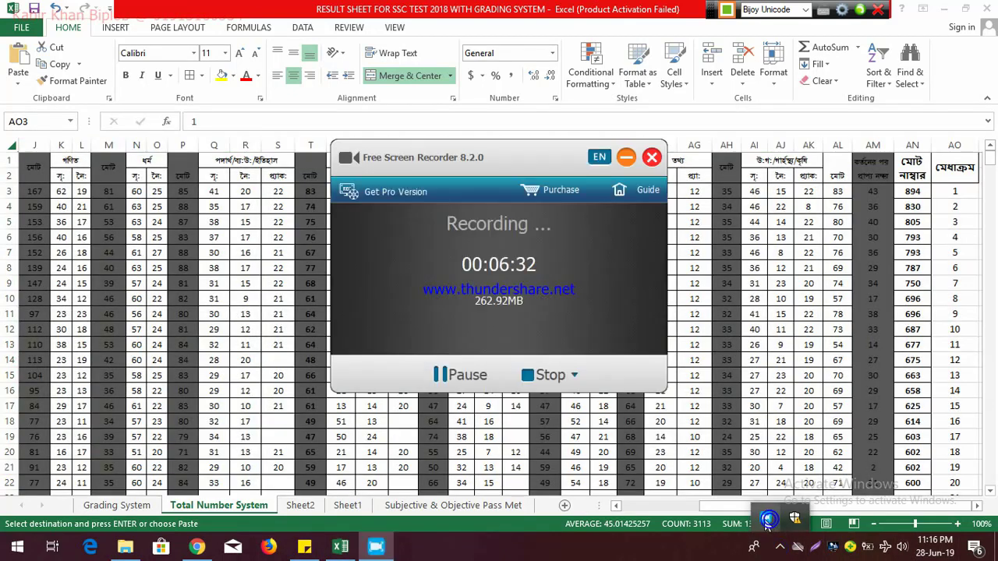